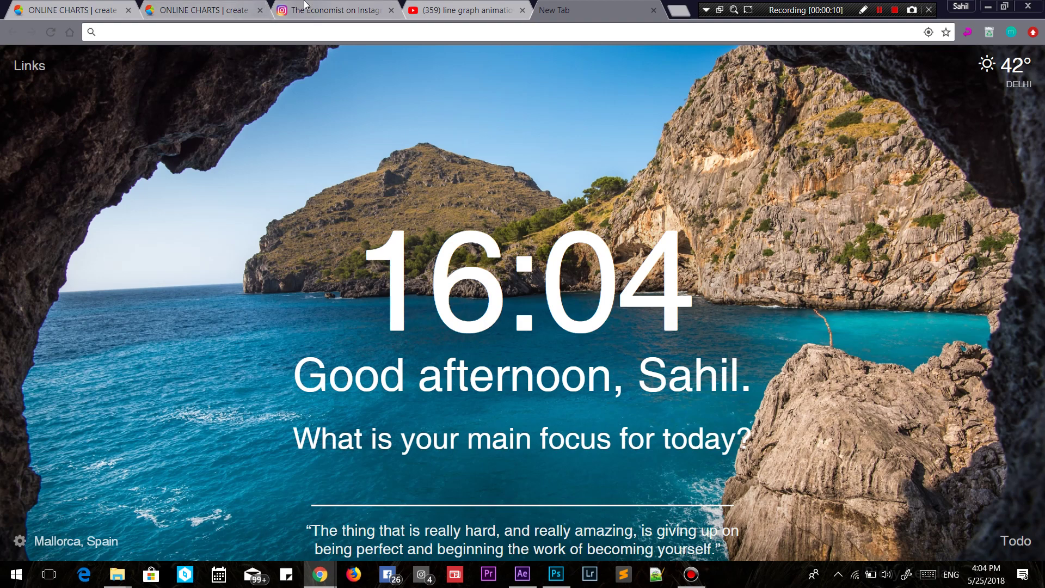
Step: Glance at The Economist's income-share chart post, then bring up the YouTube 'line graph animation' results
{"action": "left_click", "coordinate": [326, 10]}
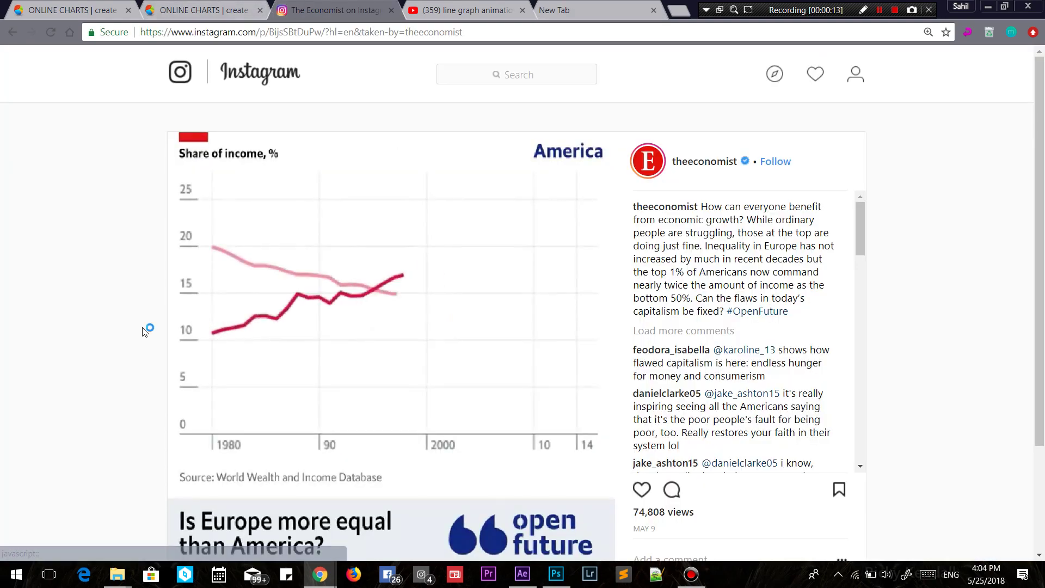
{"action": "left_click", "coordinate": [613, 7]}
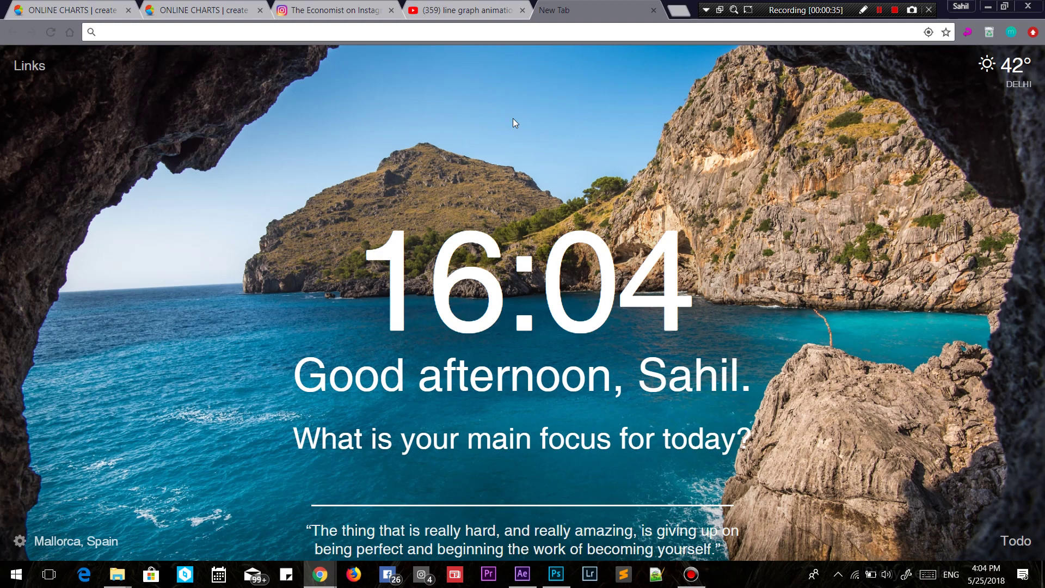
{"action": "left_click", "coordinate": [461, 3]}
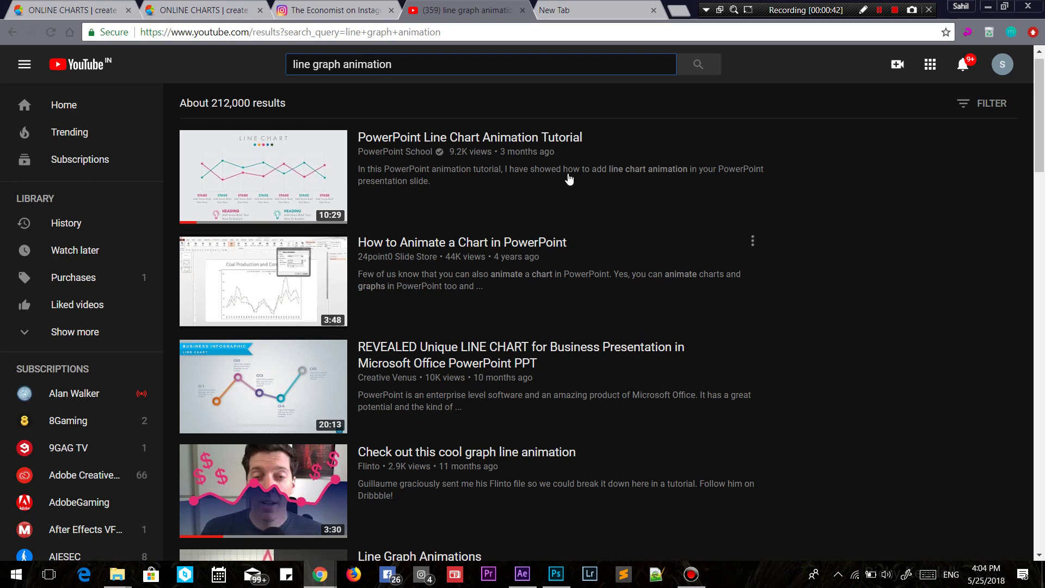
Step: Look through the line graph animation results and move on to the Online Charts site
{"action": "scroll", "coordinate": [570, 170], "scroll_direction": "down", "scroll_amount": 4}
{"action": "scroll", "coordinate": [570, 169], "scroll_direction": "down", "scroll_amount": 3}
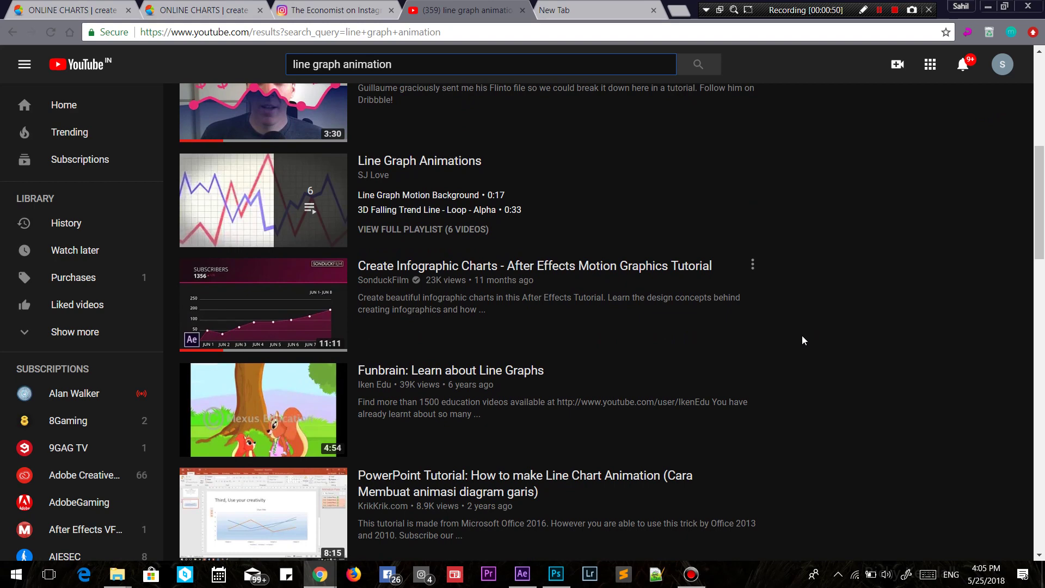
{"action": "scroll", "coordinate": [802, 337], "scroll_direction": "up", "scroll_amount": 8}
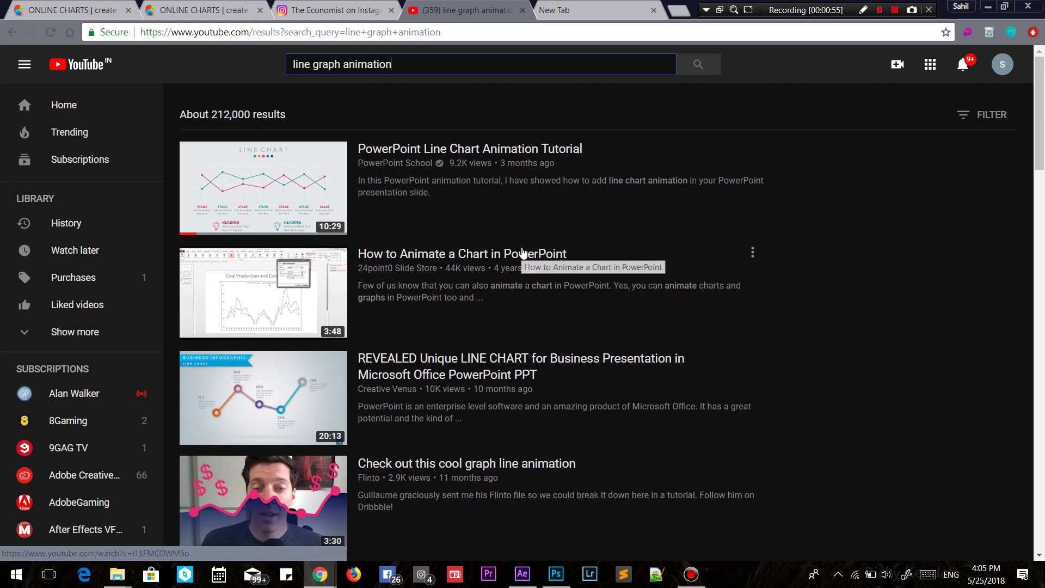
{"action": "mouse_move", "coordinate": [308, 163]}
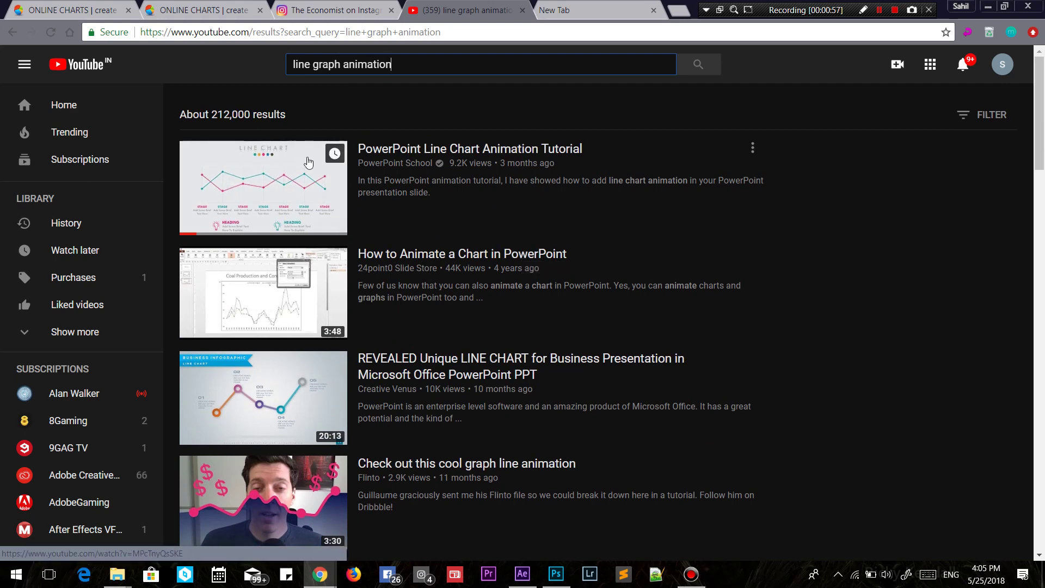
{"action": "left_click", "coordinate": [227, 11]}
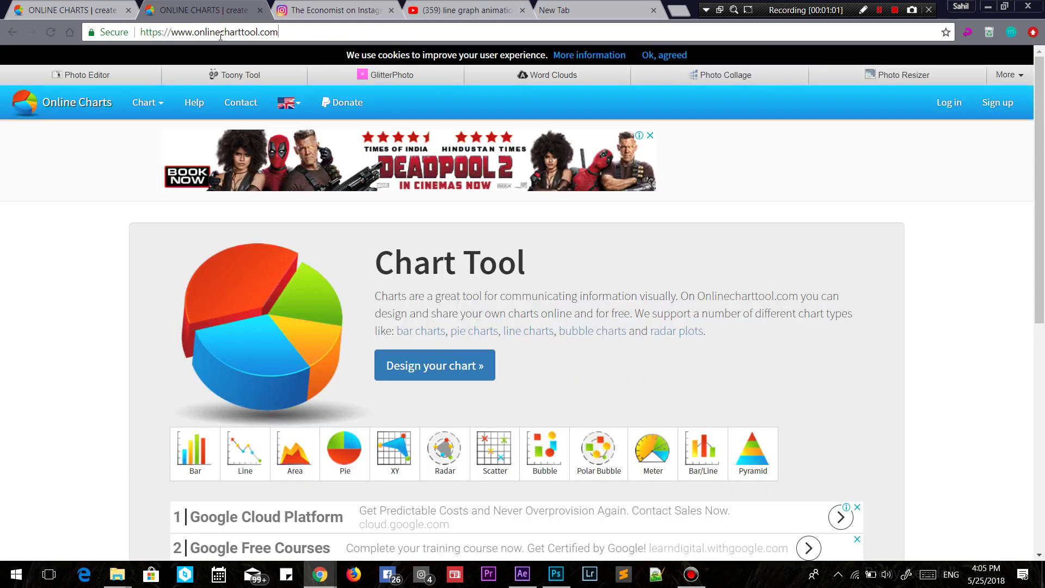
Step: Start designing a new chart on onlinecharttool.com
{"action": "left_click", "coordinate": [166, 36], "text": "shift"}
{"action": "left_click", "coordinate": [70, 310]}
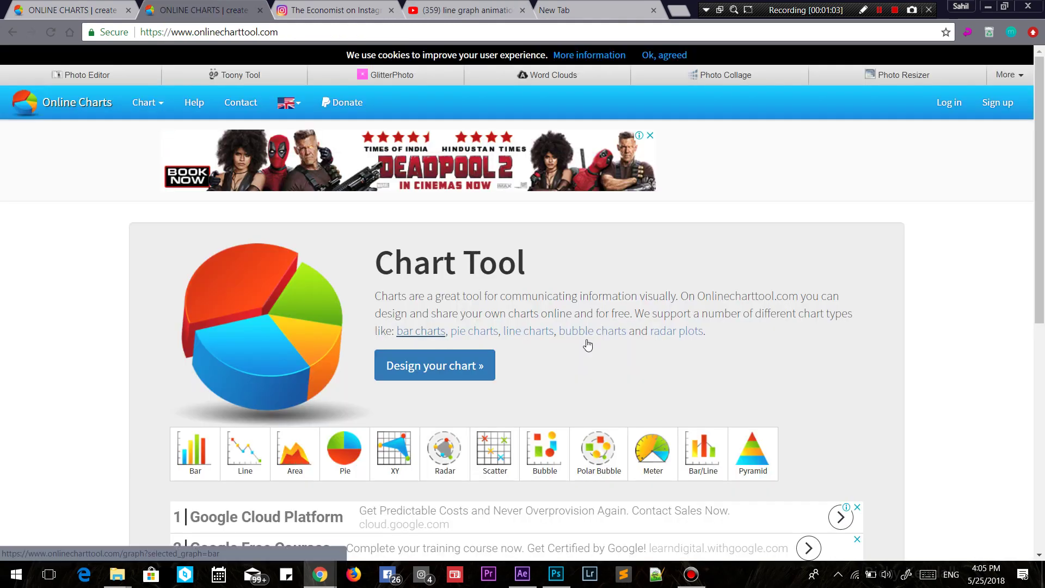
{"action": "scroll", "coordinate": [661, 364], "scroll_direction": "down", "scroll_amount": 2}
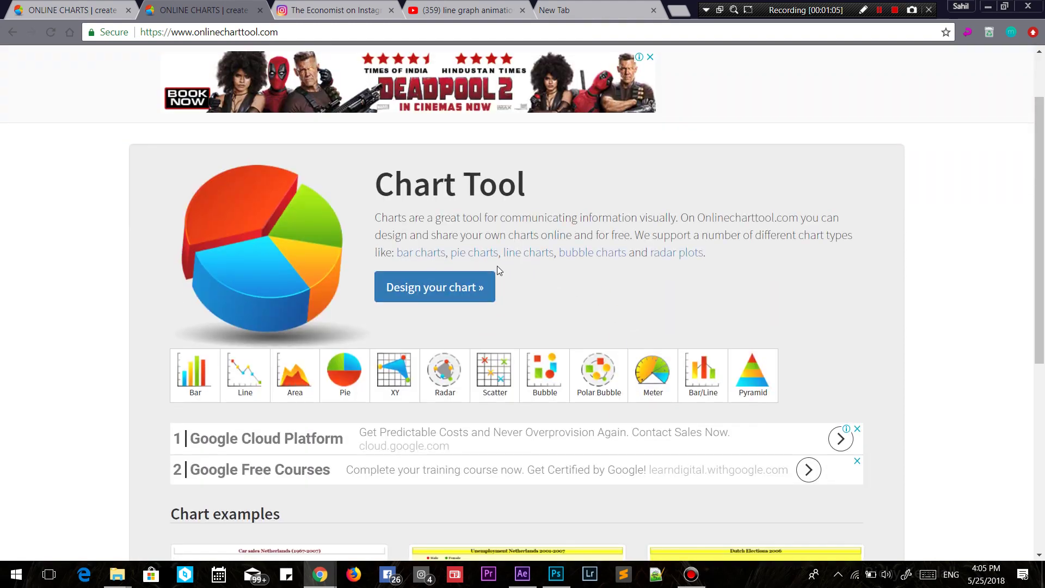
{"action": "left_click", "coordinate": [460, 291]}
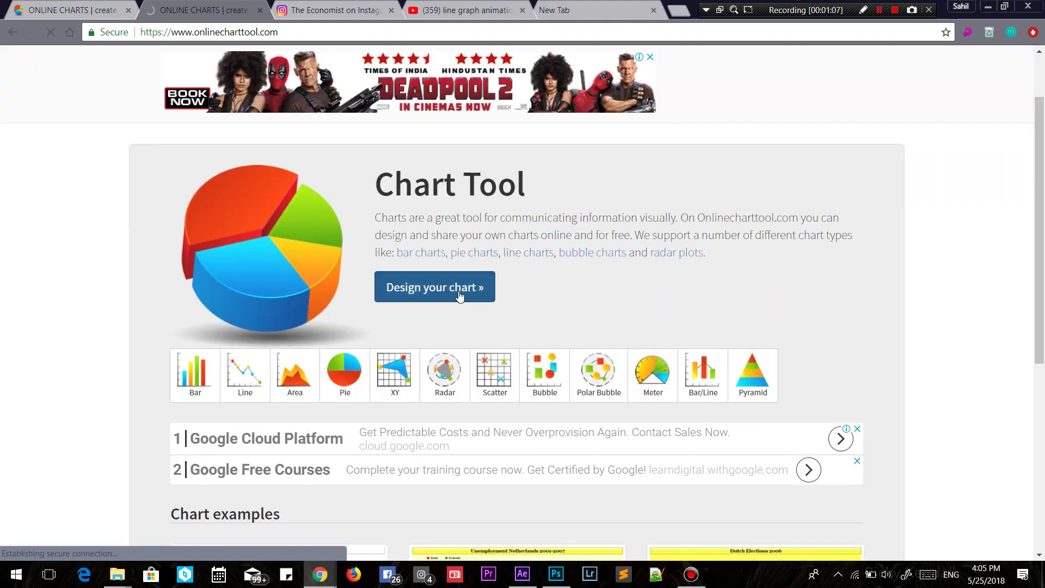
Step: Choose the Line chart type and advance to the data step, with Group 1 values from May 2013
{"action": "scroll", "coordinate": [460, 297], "scroll_direction": "down", "scroll_amount": 2}
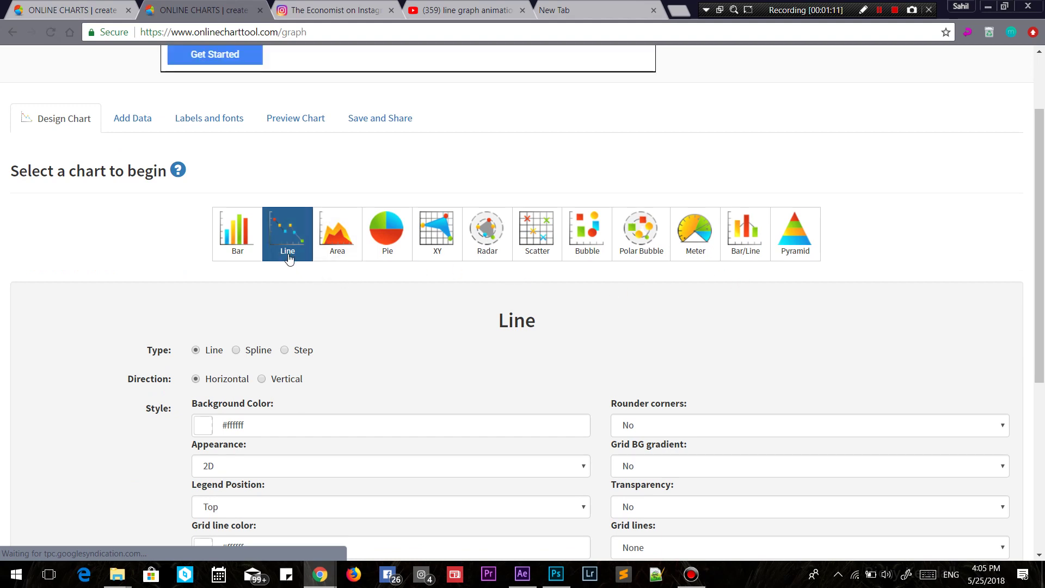
{"action": "scroll", "coordinate": [391, 327], "scroll_direction": "down", "scroll_amount": 5}
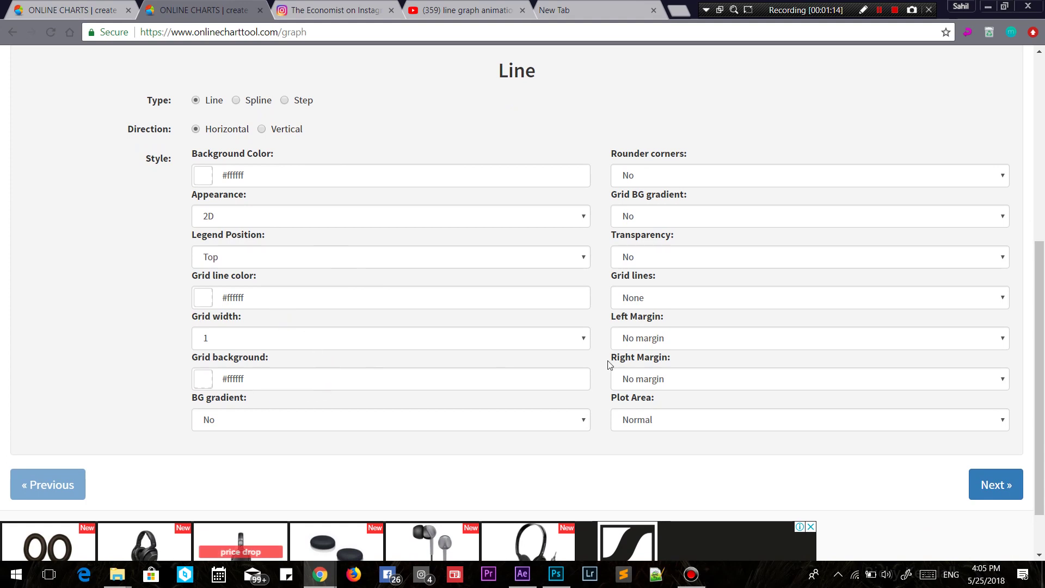
{"action": "scroll", "coordinate": [611, 367], "scroll_direction": "down", "scroll_amount": 2}
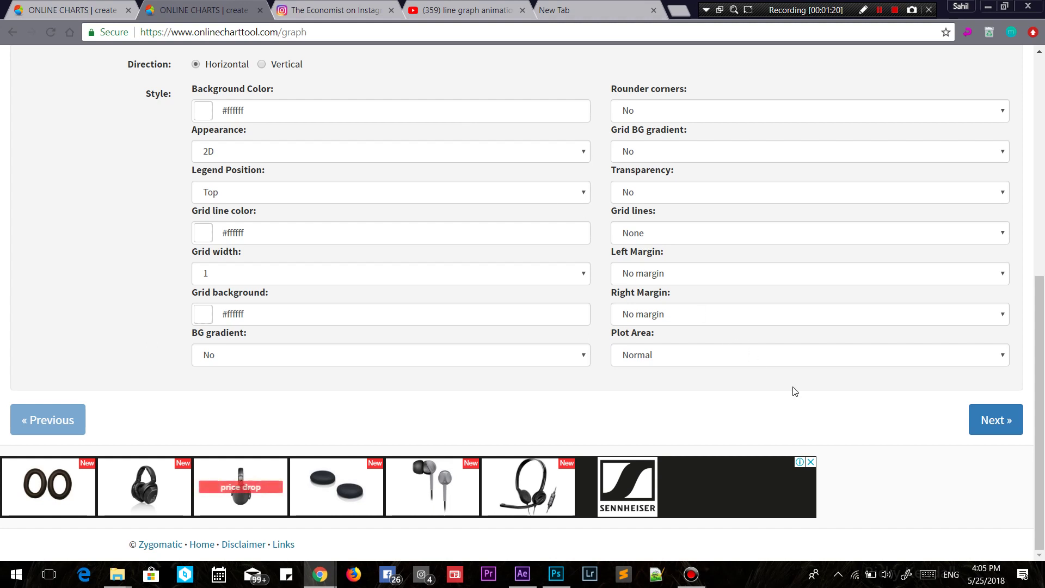
{"action": "left_click", "coordinate": [1008, 430]}
{"action": "scroll", "coordinate": [764, 325], "scroll_direction": "down", "scroll_amount": 2}
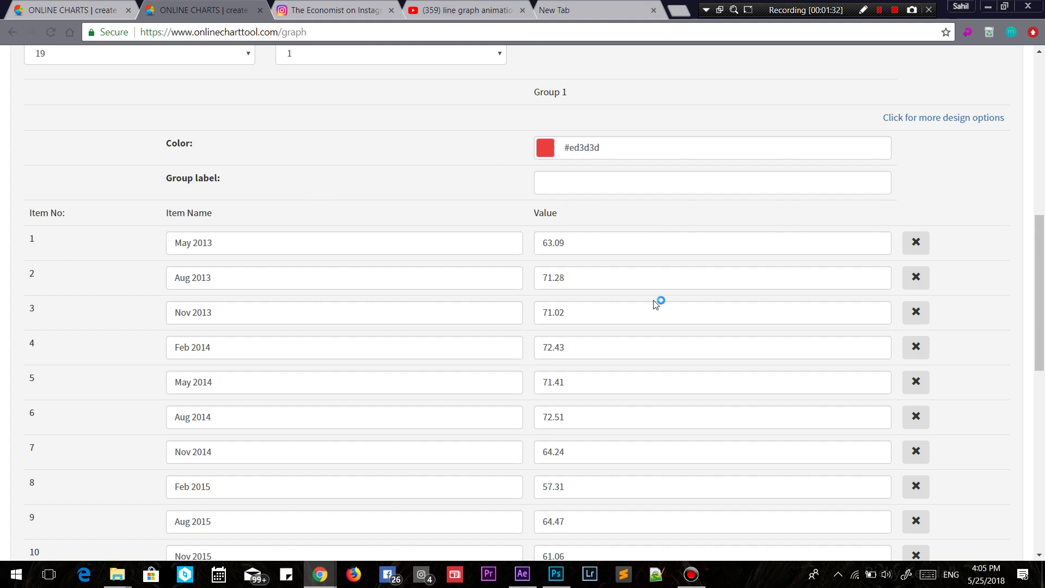
Step: Advance past the data and fonts steps to render the red 'Petrol Prices in Delhi' chart, May 2013–May 2018
{"action": "scroll", "coordinate": [655, 302], "scroll_direction": "down", "scroll_amount": 3}
{"action": "scroll", "coordinate": [654, 301], "scroll_direction": "down", "scroll_amount": 6}
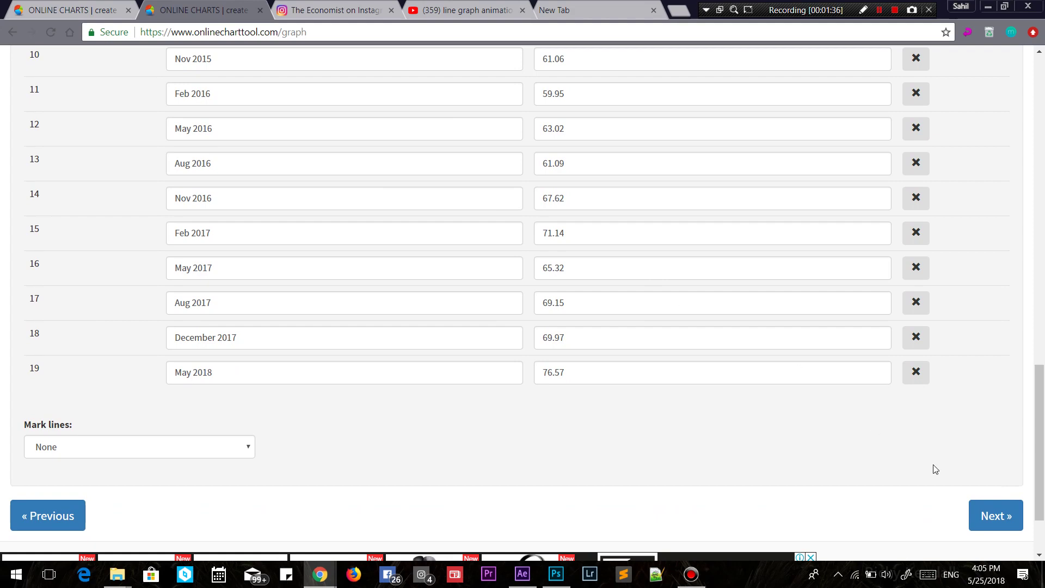
{"action": "left_click", "coordinate": [995, 517]}
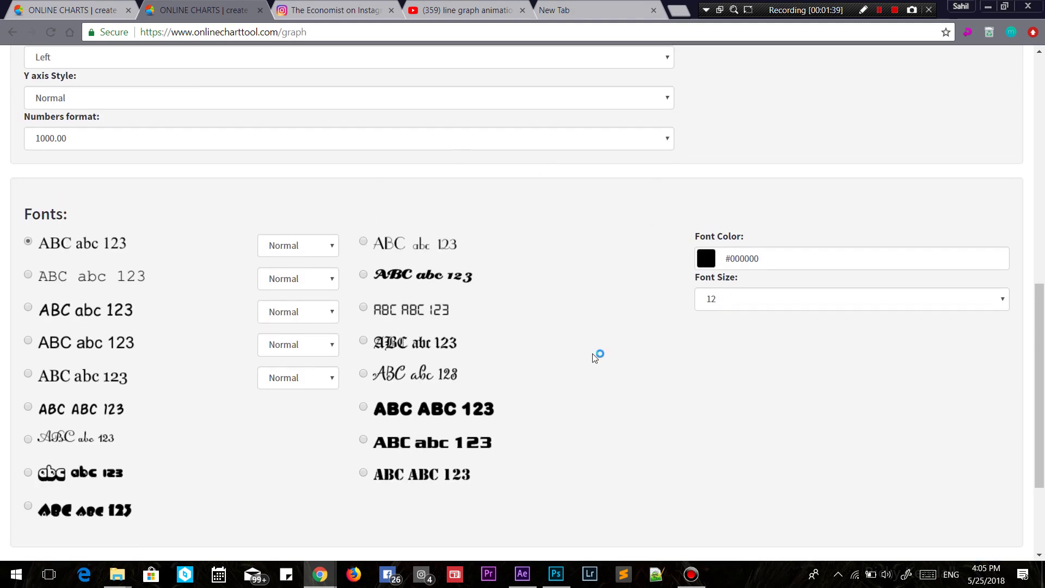
{"action": "scroll", "coordinate": [599, 301], "scroll_direction": "up", "scroll_amount": 4}
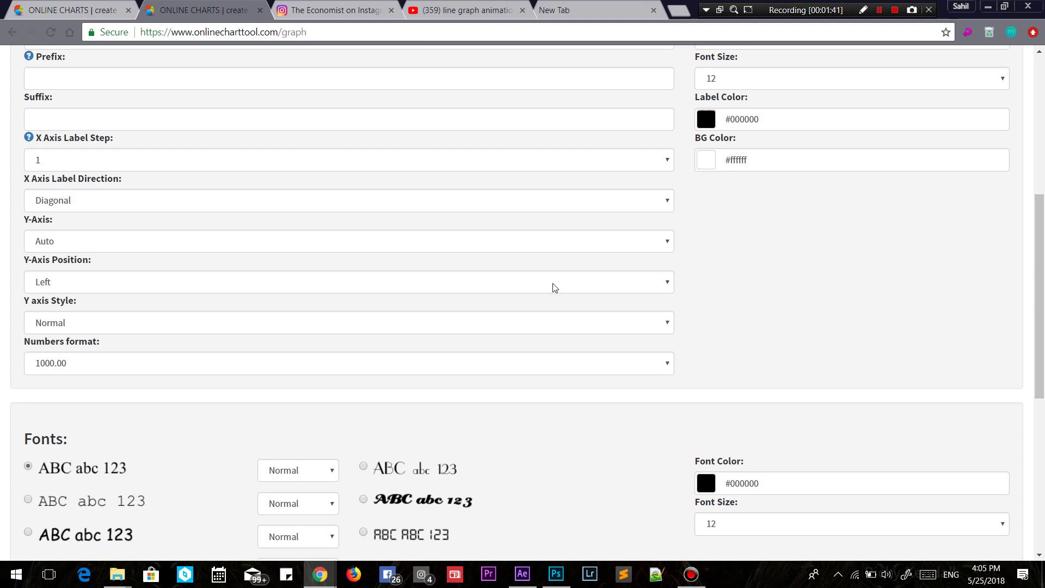
{"action": "scroll", "coordinate": [552, 286], "scroll_direction": "down", "scroll_amount": 4}
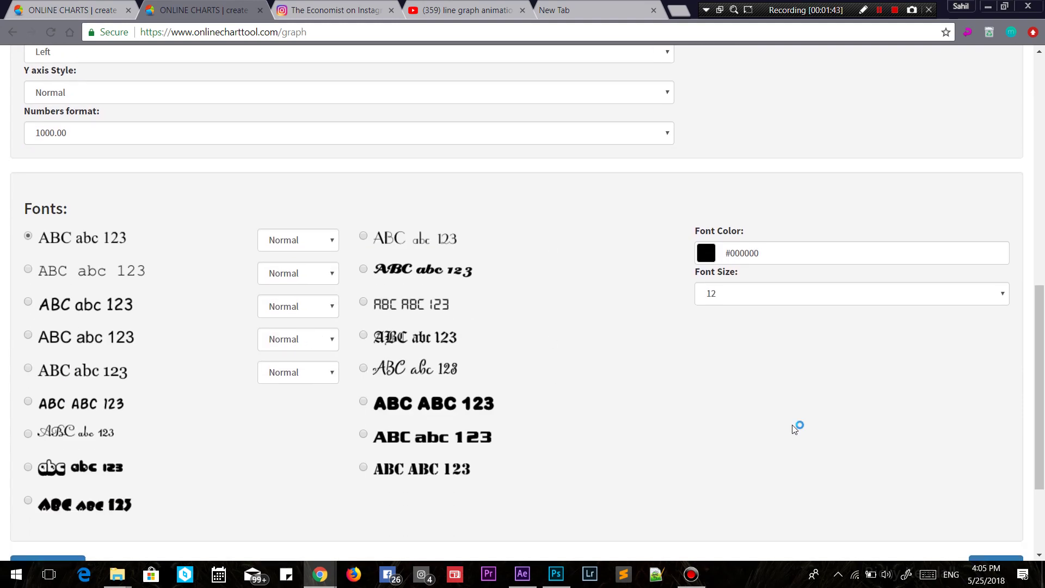
{"action": "scroll", "coordinate": [793, 425], "scroll_direction": "down", "scroll_amount": 3}
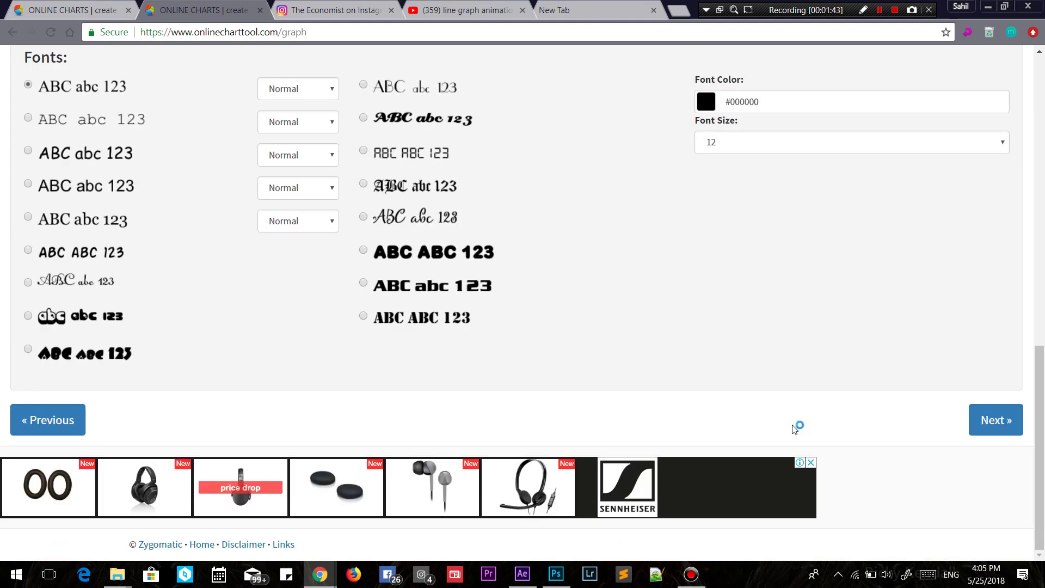
{"action": "left_click", "coordinate": [998, 429]}
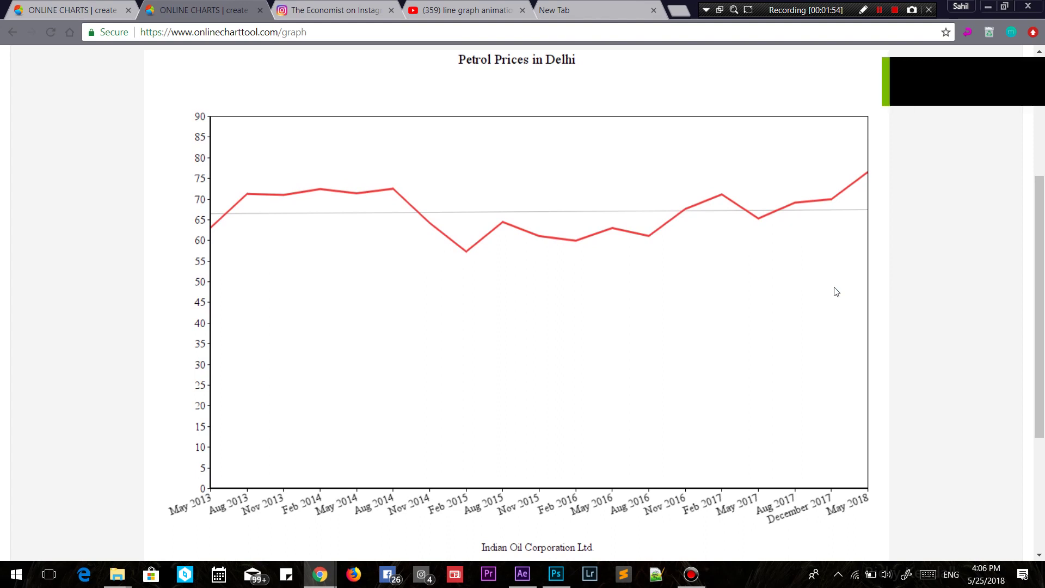
{"action": "key", "text": "alt+Tab"}
{"action": "key", "text": "Tab"}
{"action": "key", "text": "Tab"}
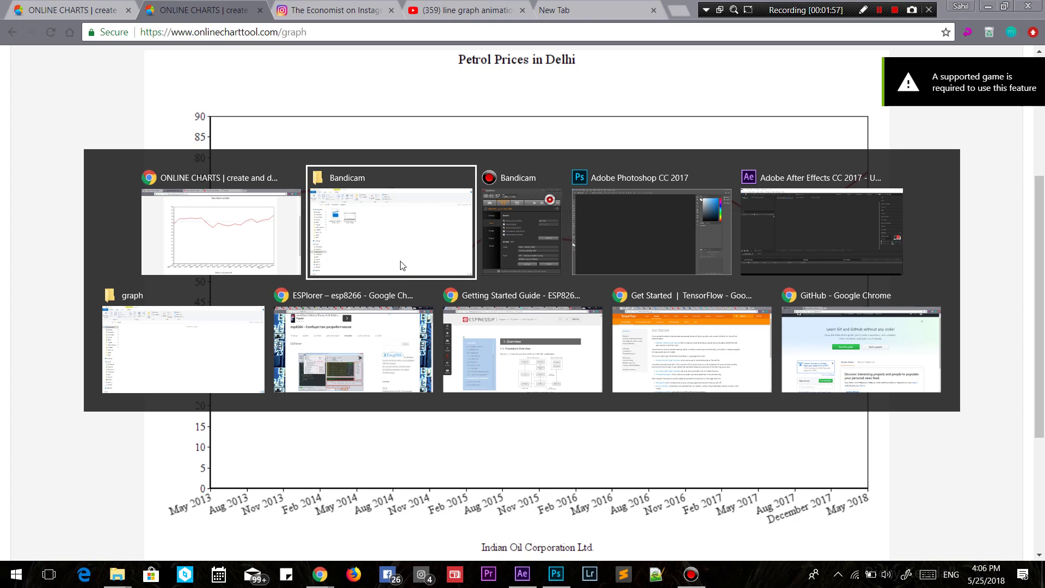
{"action": "left_click", "coordinate": [401, 264]}
{"action": "left_click", "coordinate": [263, 159]}
{"action": "left_click_drag", "start_coordinate": [263, 159], "coordinate": [500, 397]}
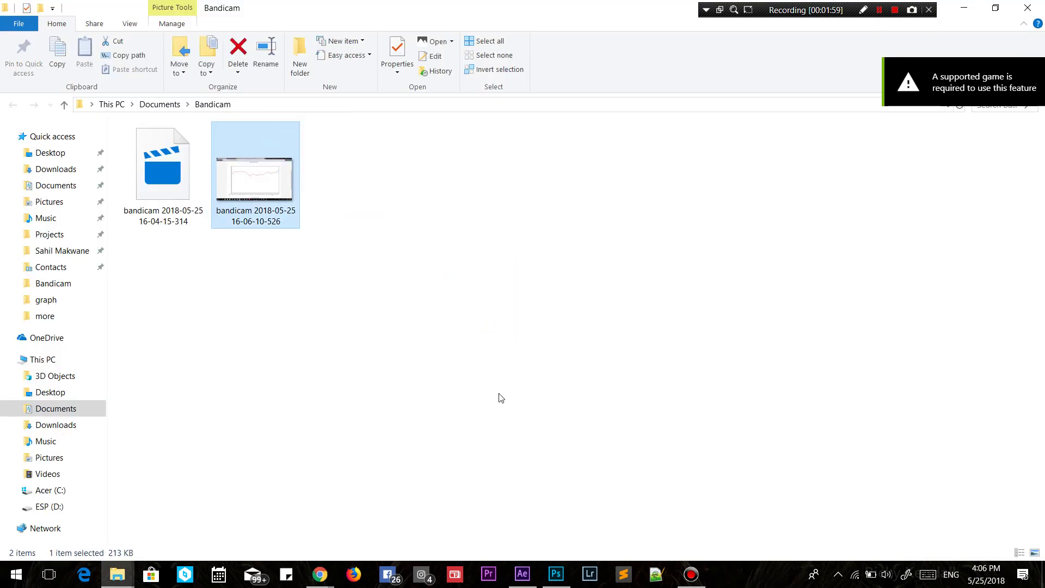
{"action": "left_click_drag", "start_coordinate": [263, 207], "coordinate": [518, 362]}
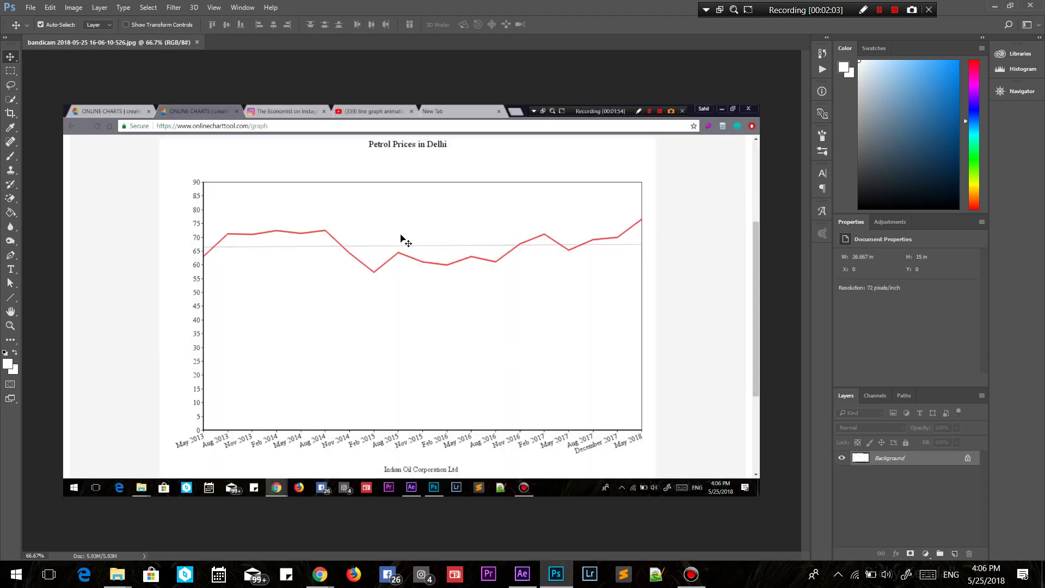
Step: Crop the screenshot to the chart, trimming the tab bar, taskbar and empty sides
{"action": "left_click", "coordinate": [10, 113]}
{"action": "left_click_drag", "start_coordinate": [62, 218], "coordinate": [163, 212]}
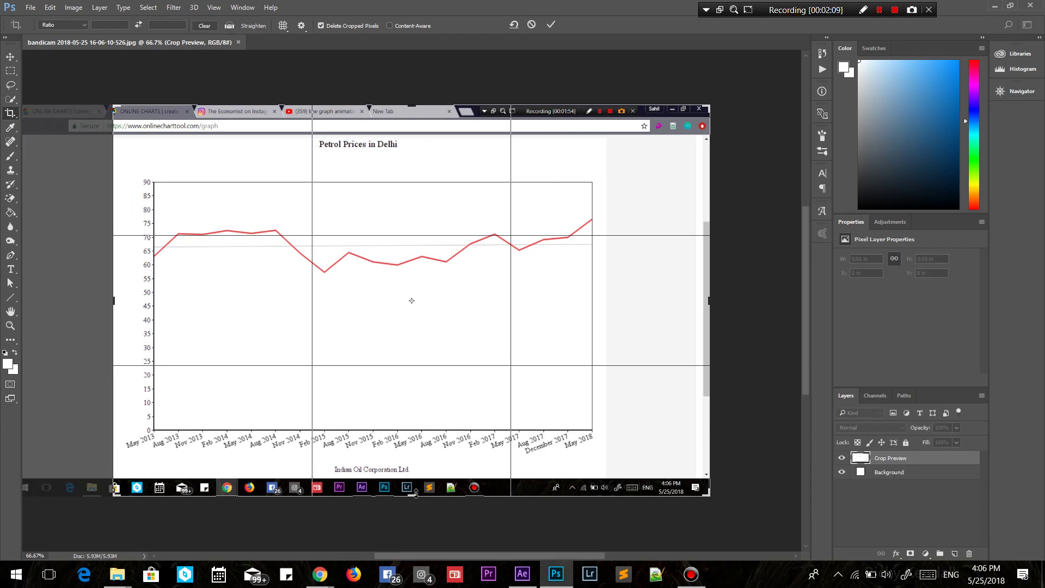
{"action": "mouse_move", "coordinate": [415, 492]}
{"action": "left_mouse_down"}
{"action": "mouse_move", "coordinate": [419, 417]}
{"action": "mouse_move", "coordinate": [419, 476]}
{"action": "left_mouse_up"}
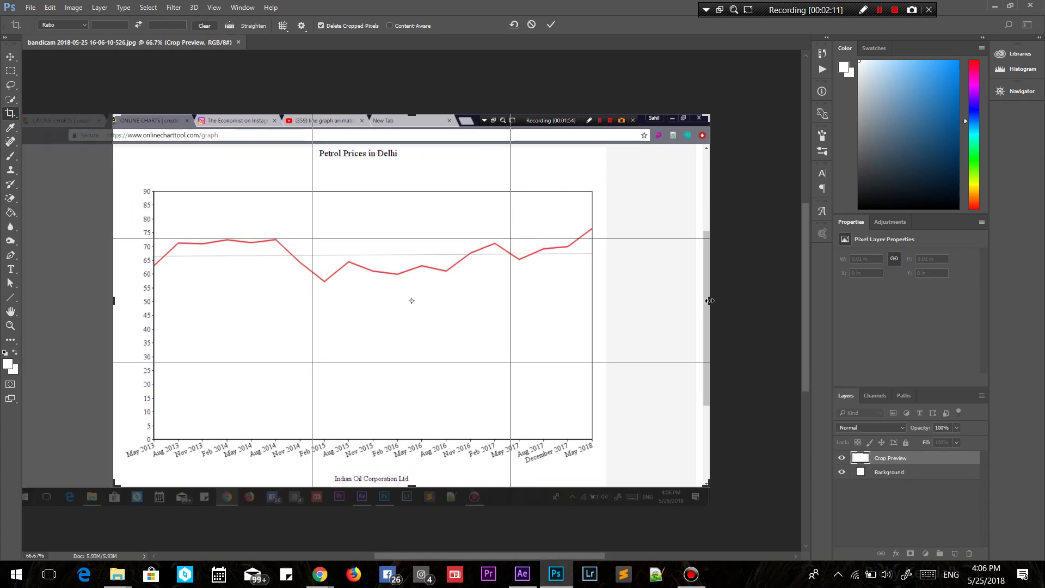
{"action": "left_click_drag", "start_coordinate": [710, 301], "coordinate": [655, 301]}
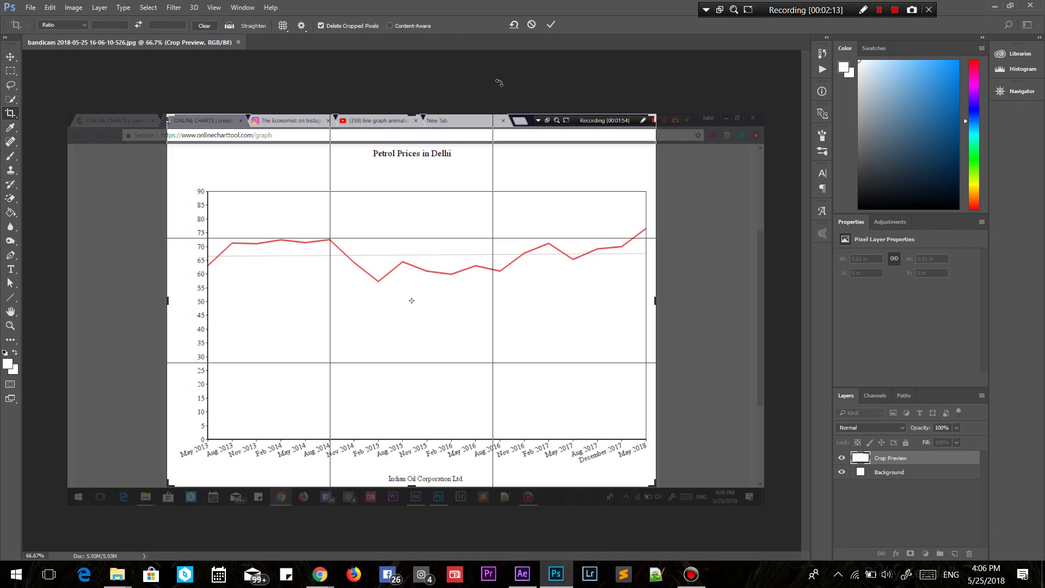
{"action": "left_click_drag", "start_coordinate": [502, 112], "coordinate": [501, 146]}
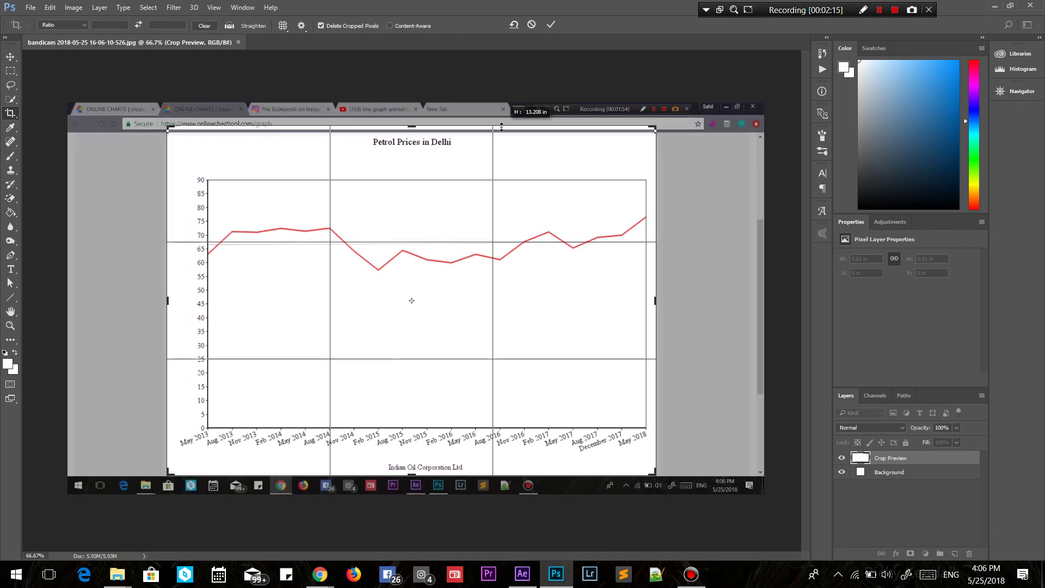
{"action": "left_click", "coordinate": [550, 24]}
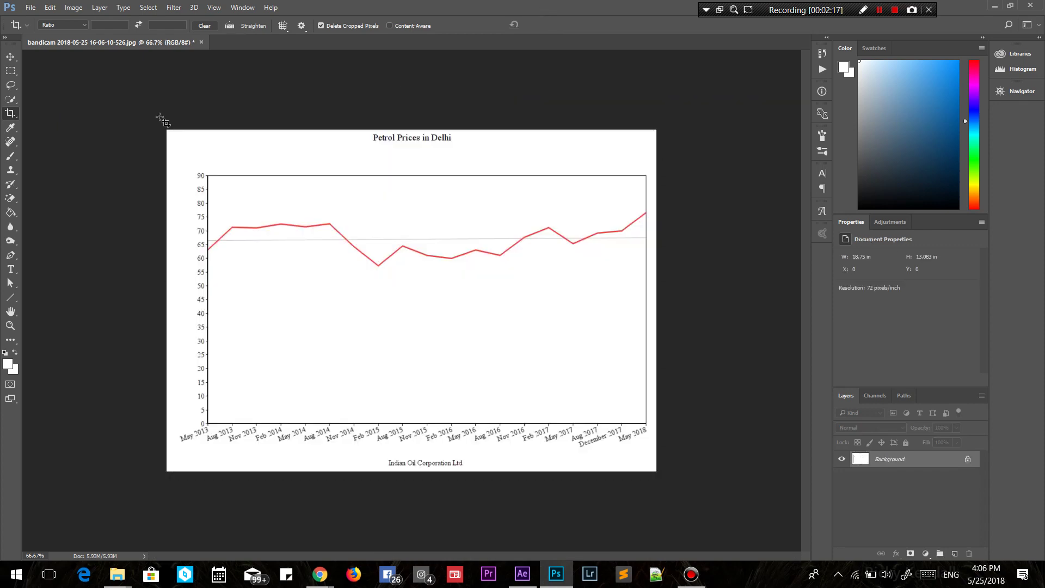
Step: Save the cropped image as the JPEG 'idkwhattonameit' with the default JPEG options
{"action": "left_click", "coordinate": [30, 7]}
{"action": "left_click", "coordinate": [70, 158]}
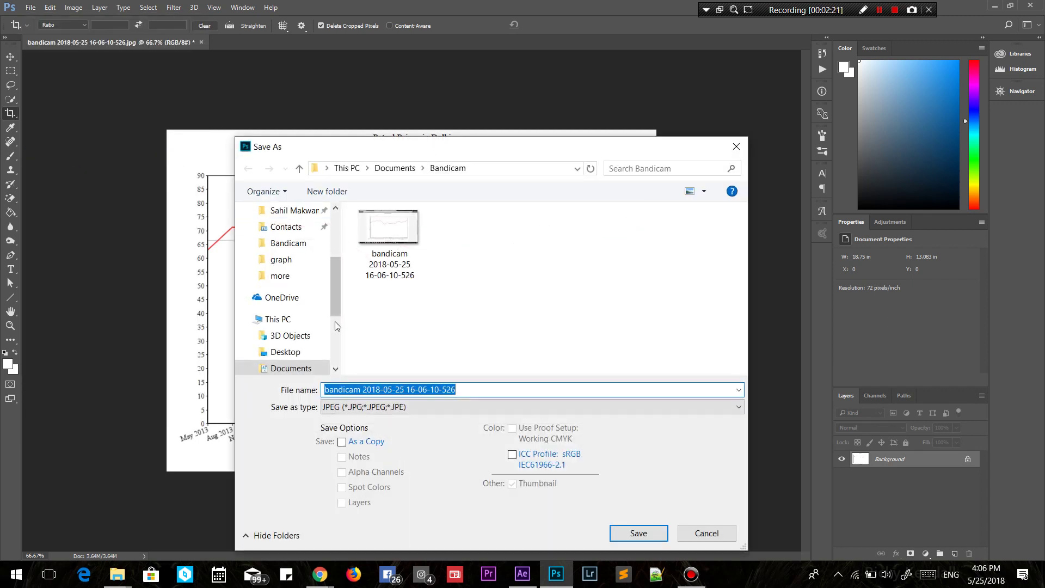
{"action": "type", "text": "idkwhattonameit"}
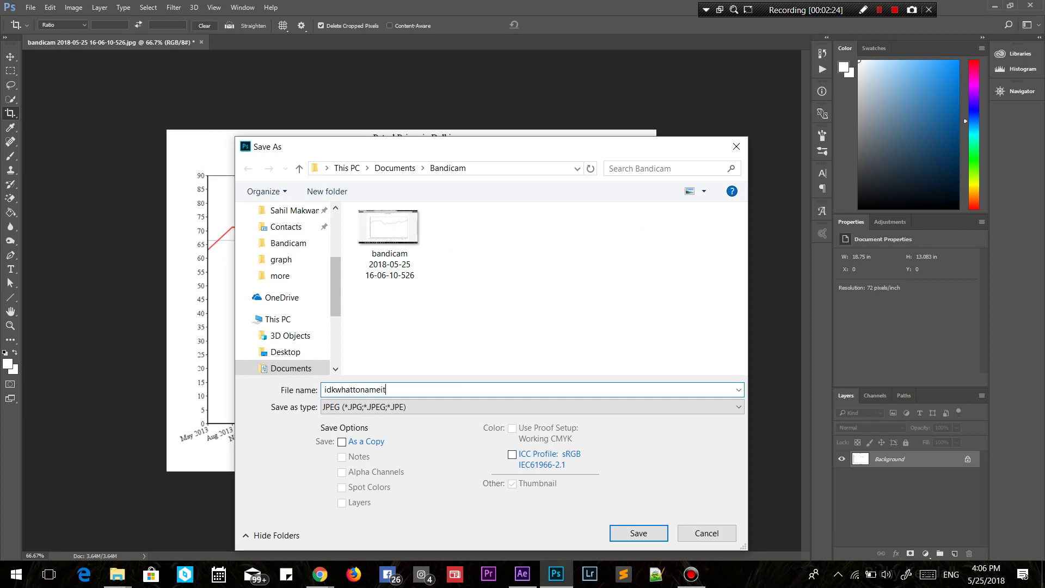
{"action": "key", "text": "Return"}
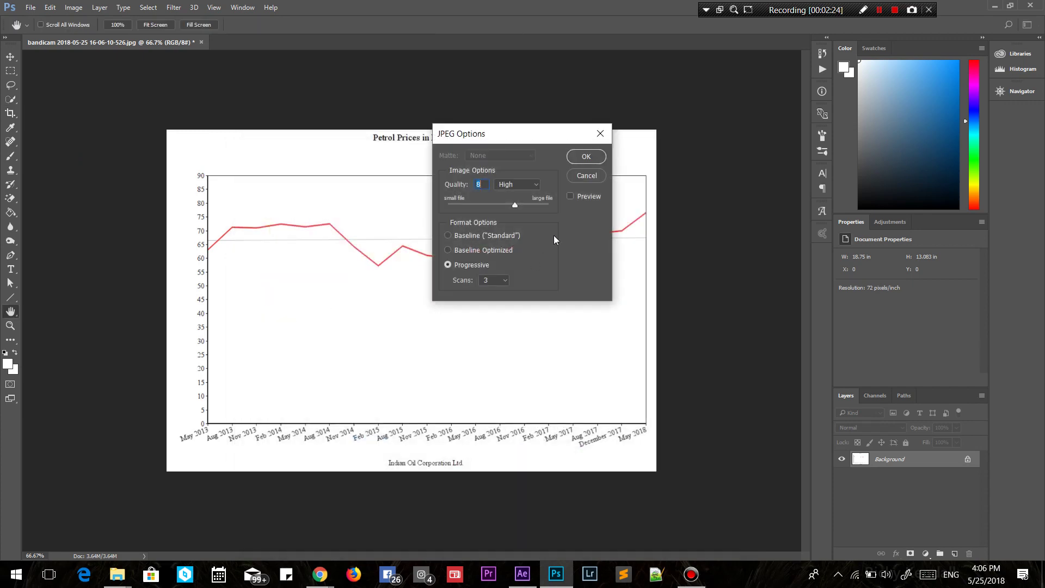
{"action": "left_click", "coordinate": [583, 157]}
{"action": "key", "text": "alt+Tab"}
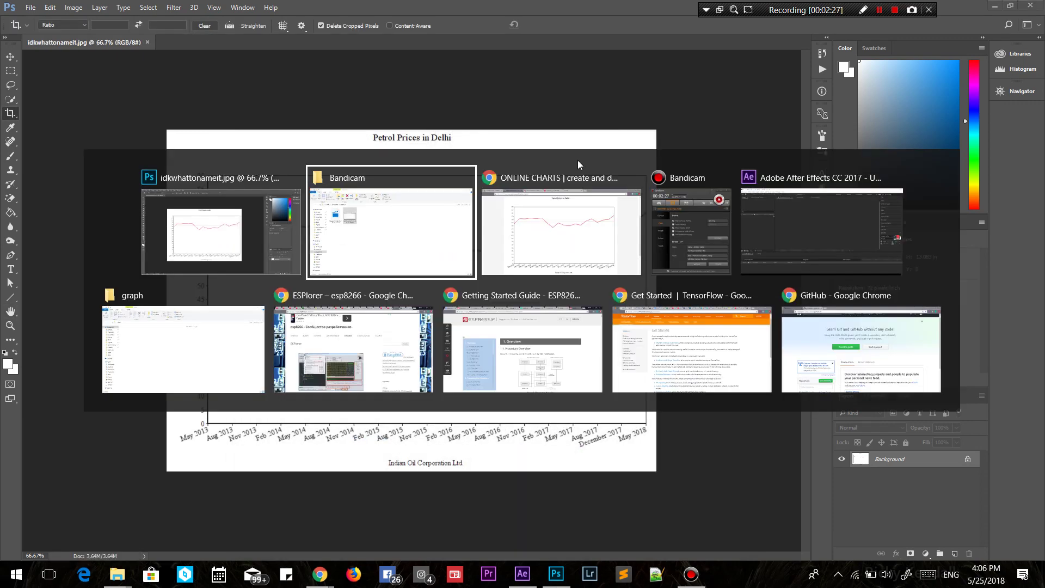
{"action": "left_click_drag", "start_coordinate": [341, 202], "coordinate": [525, 536]}
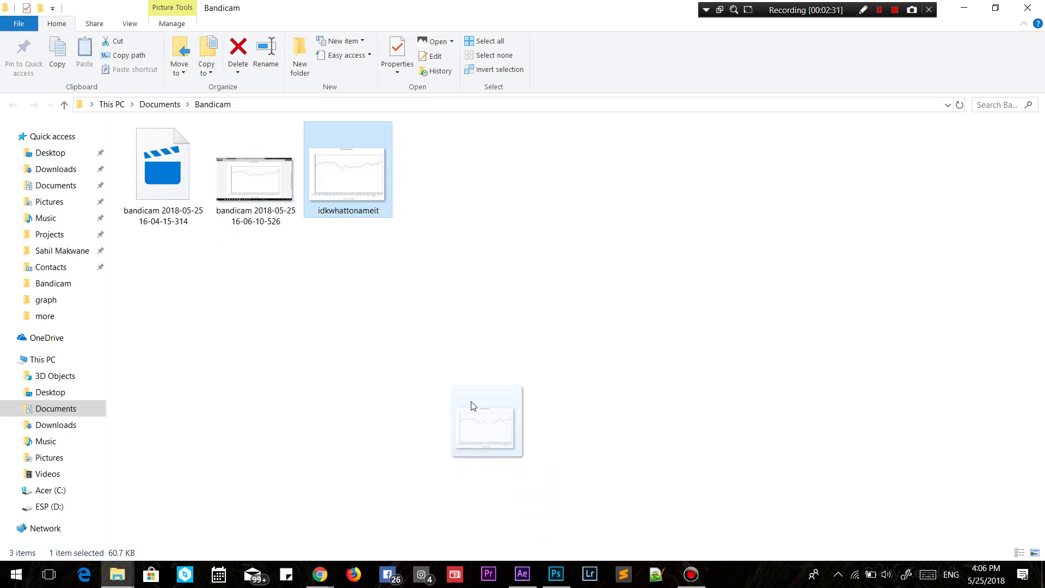
Step: Create a 1600×1400, 24 fps, 40-second composition named 'cheekibreeeki'
{"action": "left_click", "coordinate": [522, 574]}
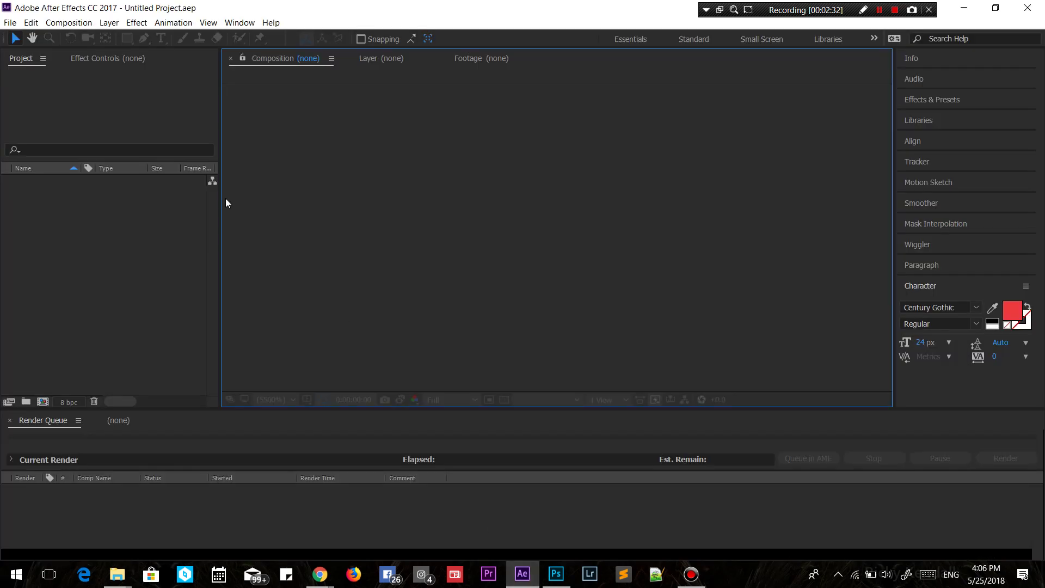
{"action": "left_click", "coordinate": [69, 23]}
{"action": "left_click", "coordinate": [89, 37]}
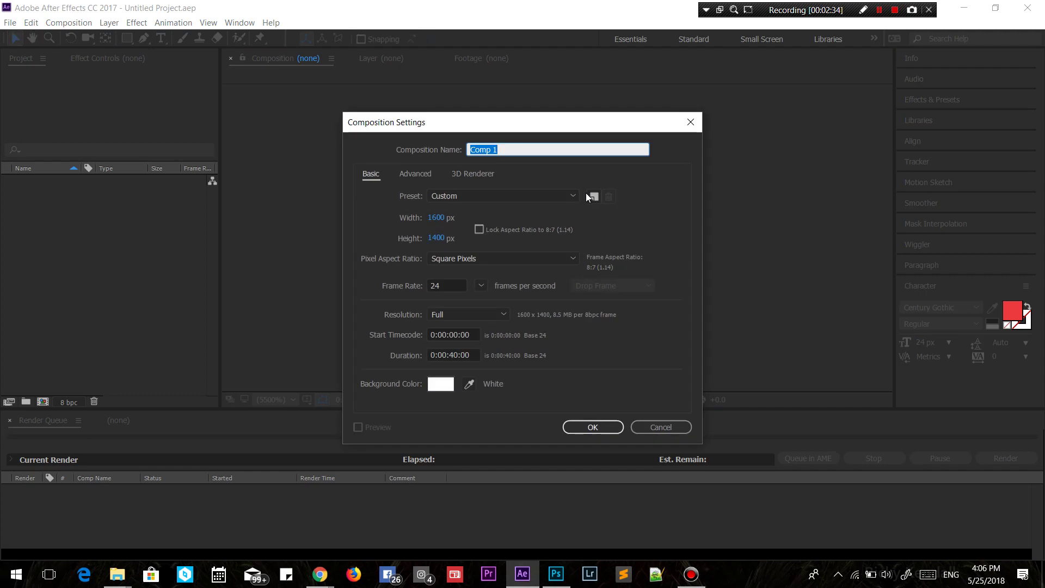
{"action": "type", "text": "cheekibreeek"}
{"action": "left_click", "coordinate": [593, 428]}
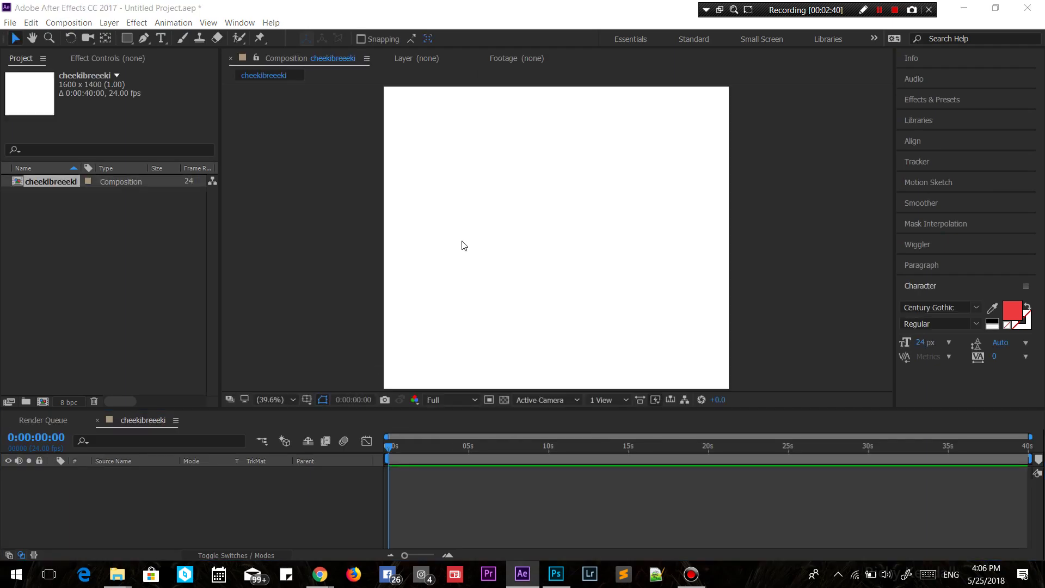
Step: Import idkwhattonameit.jpg into After Effects and place it in the cheekibreeeki composition
{"action": "key", "text": "alt+Tab"}
{"action": "left_click_drag", "start_coordinate": [348, 174], "coordinate": [161, 308]}
{"action": "left_click_drag", "start_coordinate": [62, 201], "coordinate": [541, 193]}
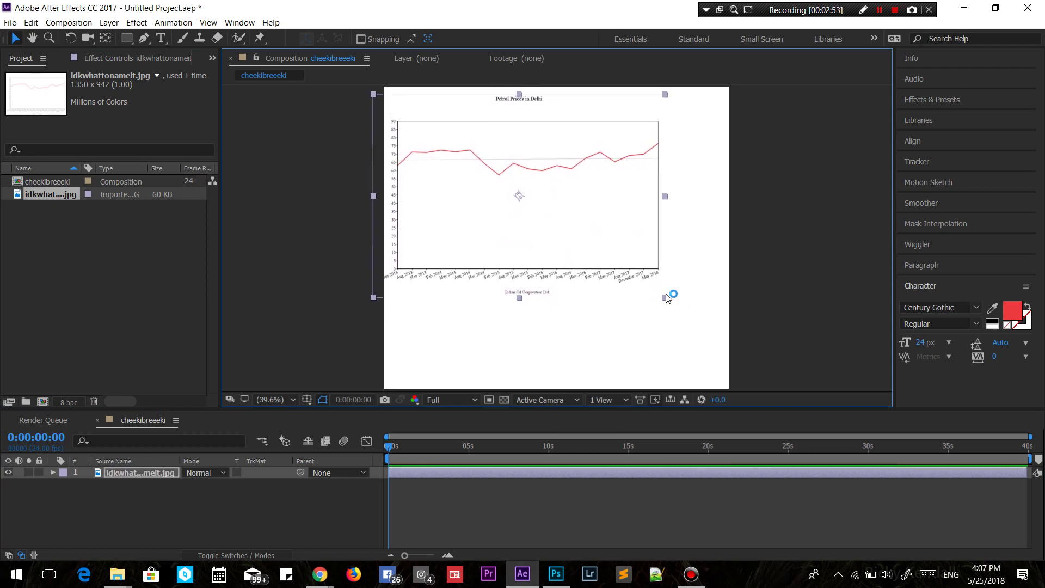
Step: Enlarge the chart layer and nudge it right and down
{"action": "left_click", "coordinate": [678, 305]}
{"action": "left_click", "coordinate": [630, 264]}
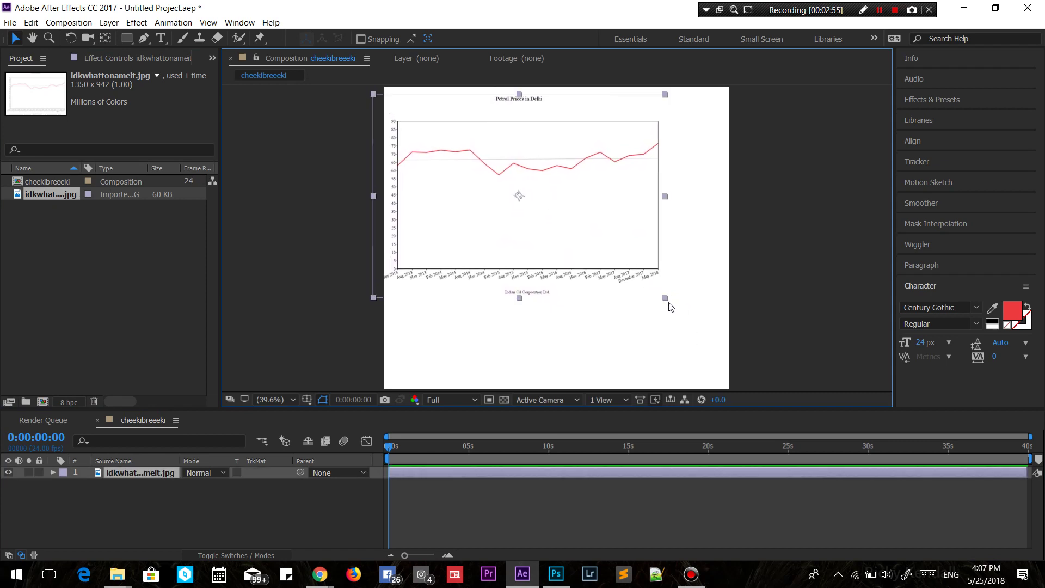
{"action": "left_click", "coordinate": [670, 304]}
{"action": "left_click", "coordinate": [643, 282]}
{"action": "left_click_drag", "start_coordinate": [665, 302], "coordinate": [723, 339]}
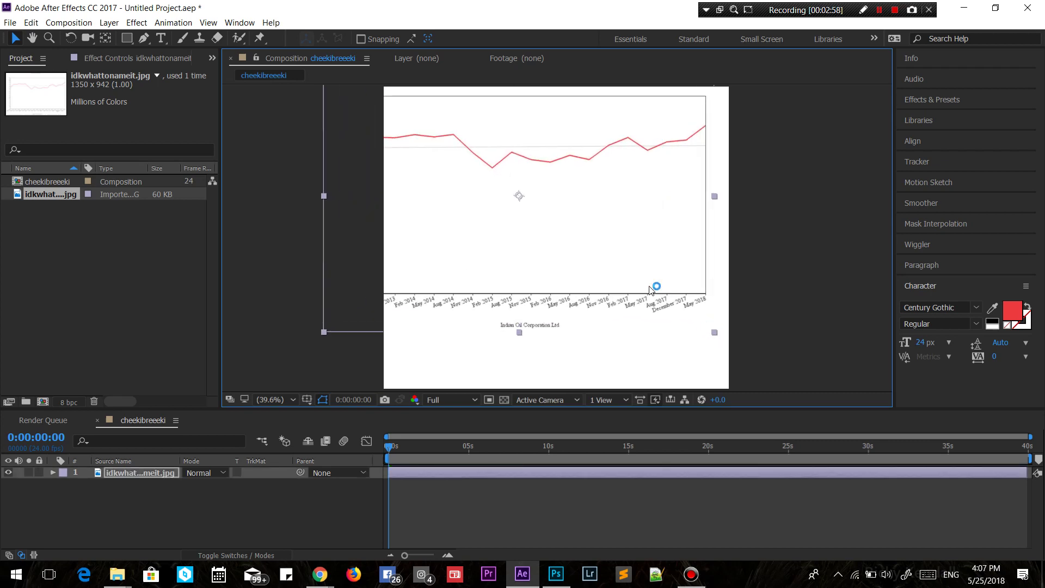
{"action": "key", "text": "shift+Down"}
{"action": "key", "text": "shift+Down"}
{"action": "key", "text": "shift+Down"}
{"action": "key", "text": "shift+Down"}
{"action": "key", "text": "shift+Down"}
{"action": "key", "text": "shift+Down"}
{"action": "key", "text": "shift+Down"}
{"action": "key", "text": "shift+Down"}
{"action": "key", "text": "shift+Down"}
{"action": "key", "text": "shift+Down"}
{"action": "key", "text": "shift+Down"}
{"action": "key", "text": "shift+Down"}
{"action": "key", "text": "shift+Down"}
{"action": "key", "text": "shift+Down"}
{"action": "key", "text": "shift+Down"}
{"action": "key", "text": "shift+Right"}
{"action": "key", "text": "shift+Right"}
{"action": "key", "text": "shift+Right"}
{"action": "key", "text": "shift+Right"}
{"action": "key", "text": "shift+Right"}
{"action": "key", "text": "shift+Right"}
{"action": "key", "text": "shift+Right"}
{"action": "key", "text": "shift+Right"}
{"action": "key", "text": "shift+Right"}
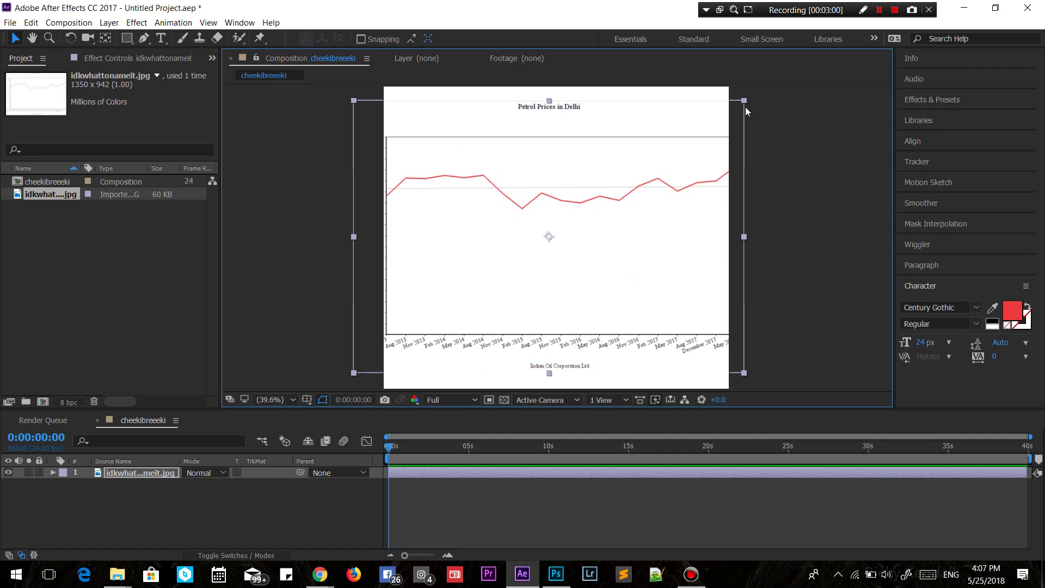
Step: Shrink the chart layer so it fits inside the composition frame
{"action": "left_click", "coordinate": [744, 103]}
{"action": "key", "text": "shift"}
{"action": "key", "text": "shift"}
{"action": "key", "text": "shift"}
{"action": "key", "text": "shift"}
{"action": "key", "text": "shift"}
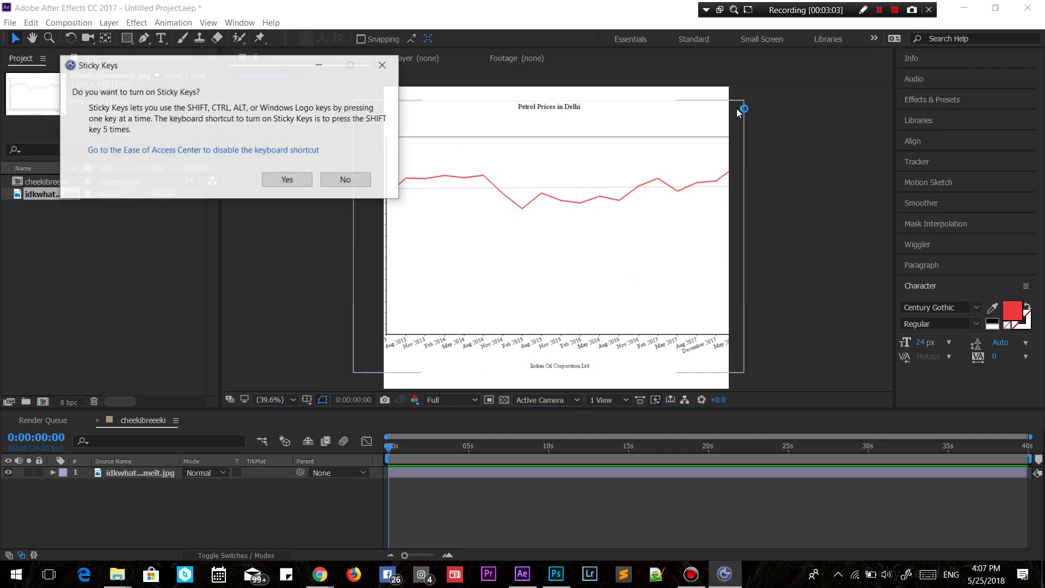
{"action": "left_click", "coordinate": [387, 64]}
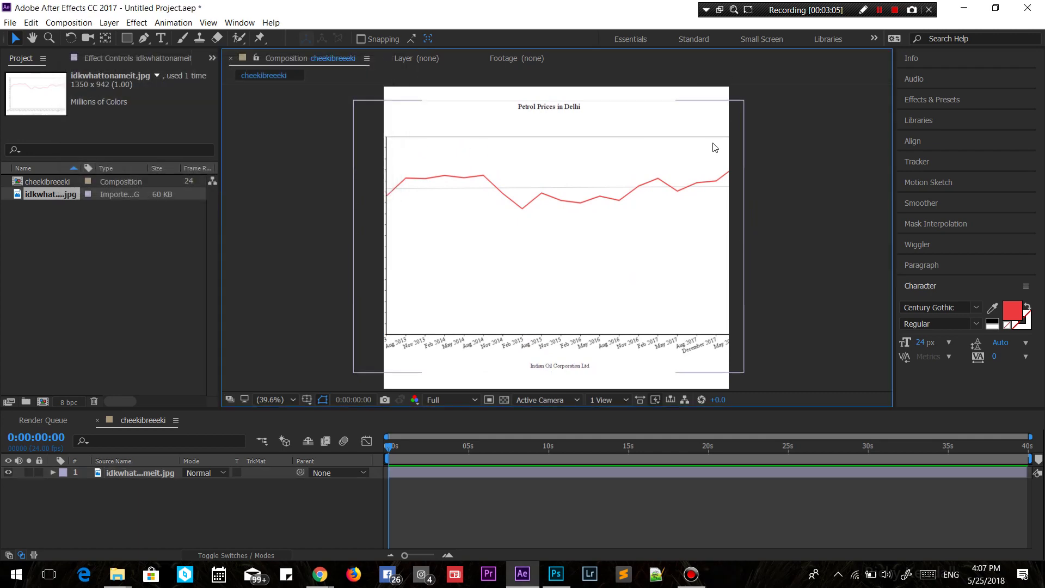
{"action": "left_click", "coordinate": [743, 113]}
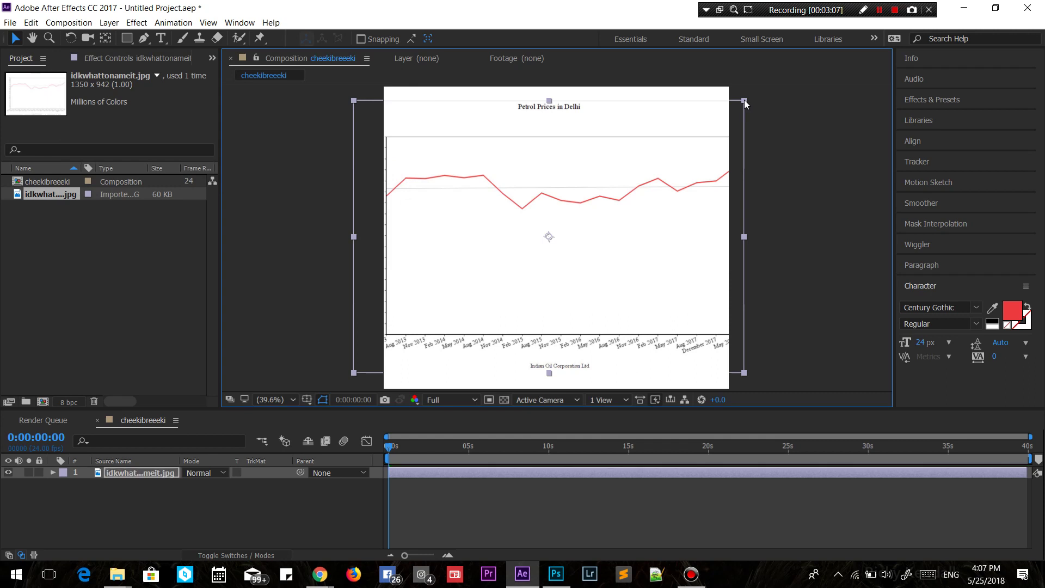
{"action": "left_click_drag", "start_coordinate": [744, 102], "coordinate": [724, 121]}
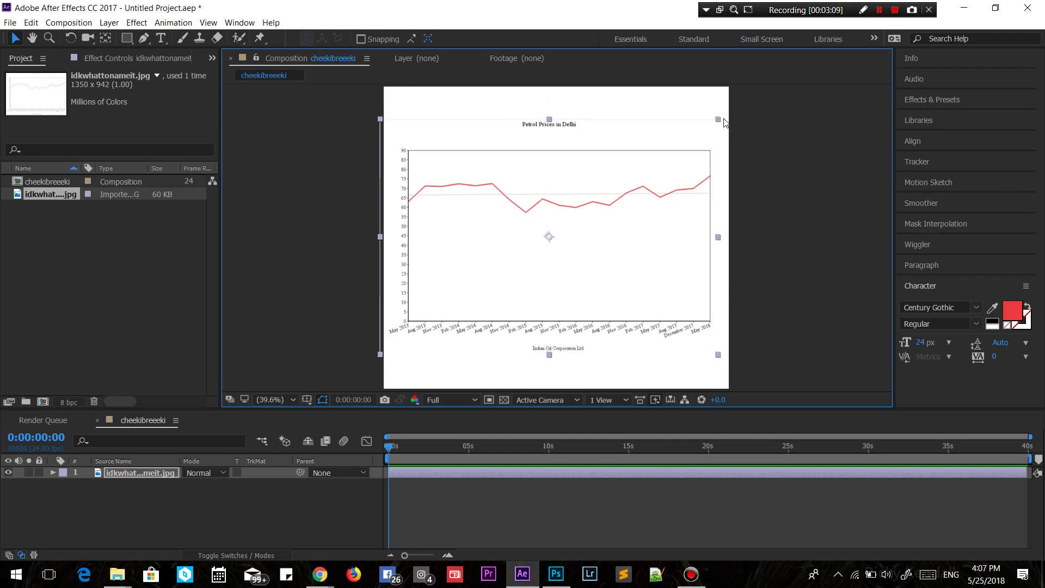
{"action": "left_click", "coordinate": [391, 448]}
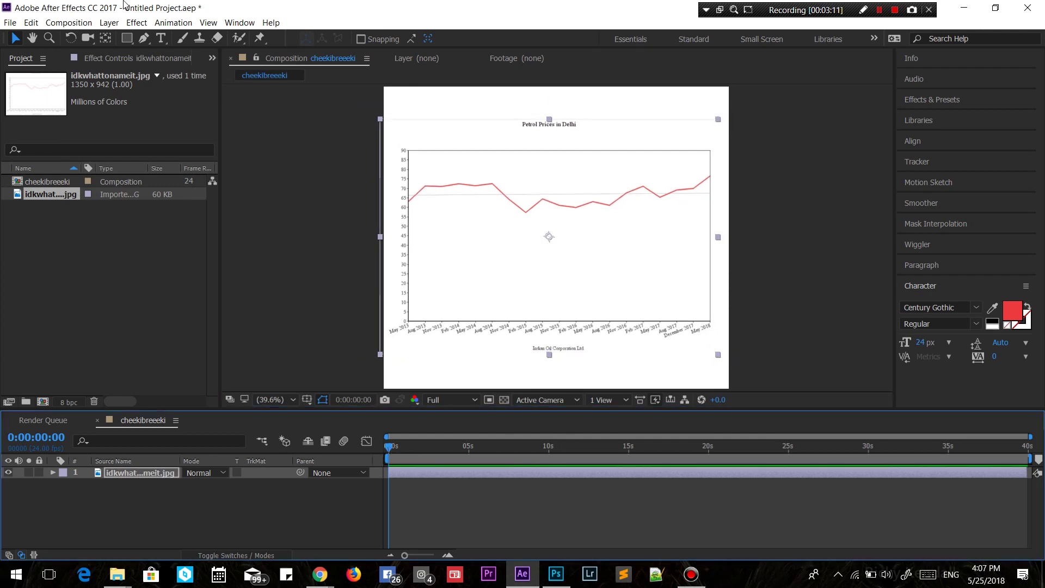
Step: Add a 1600×1400 white solid named White Solid 1 with default settings above the chart
{"action": "left_click", "coordinate": [109, 22]}
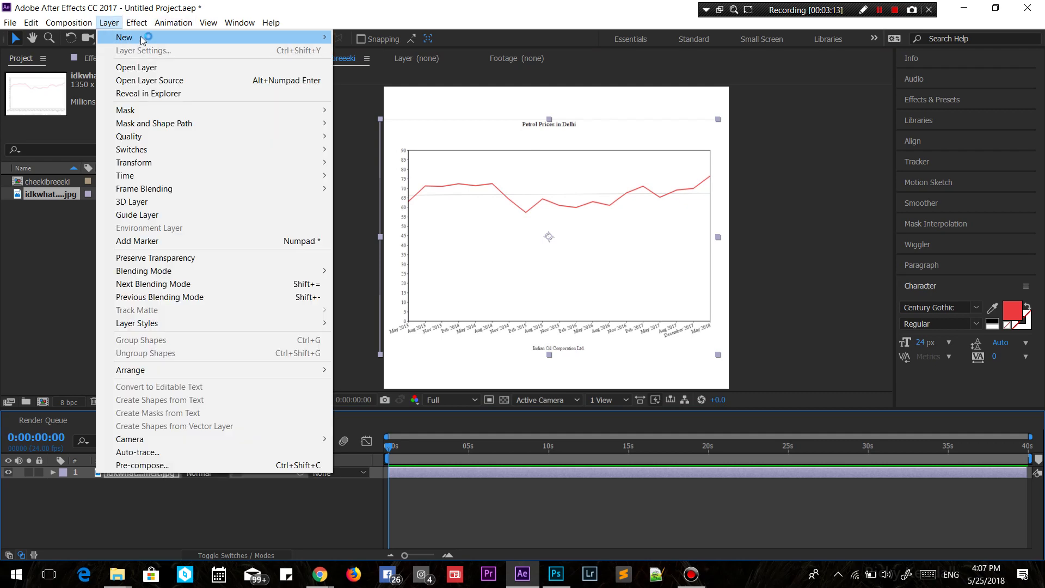
{"action": "mouse_move", "coordinate": [141, 37]}
{"action": "left_click", "coordinate": [361, 50]}
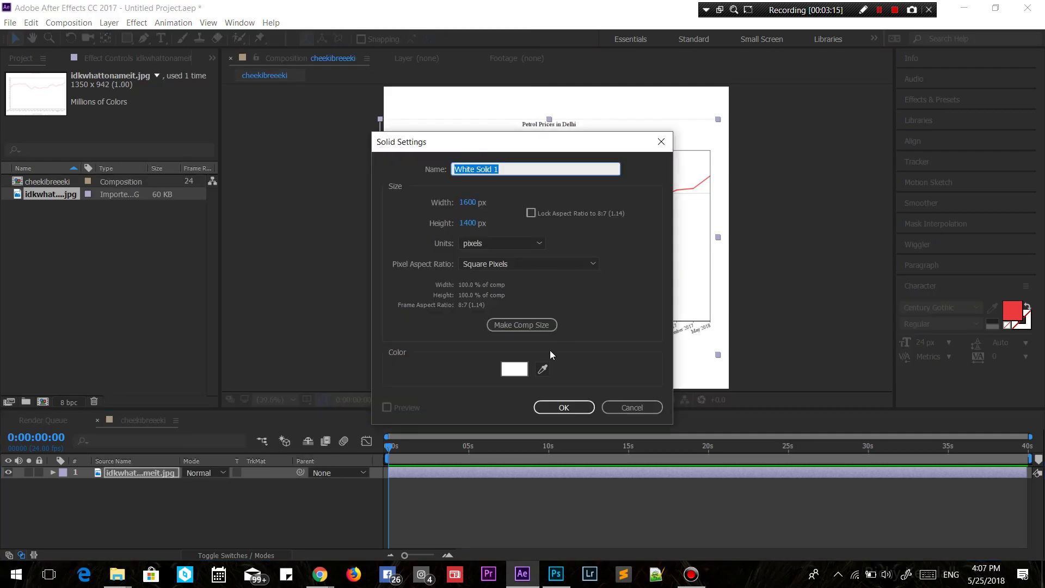
{"action": "left_click", "coordinate": [563, 407]}
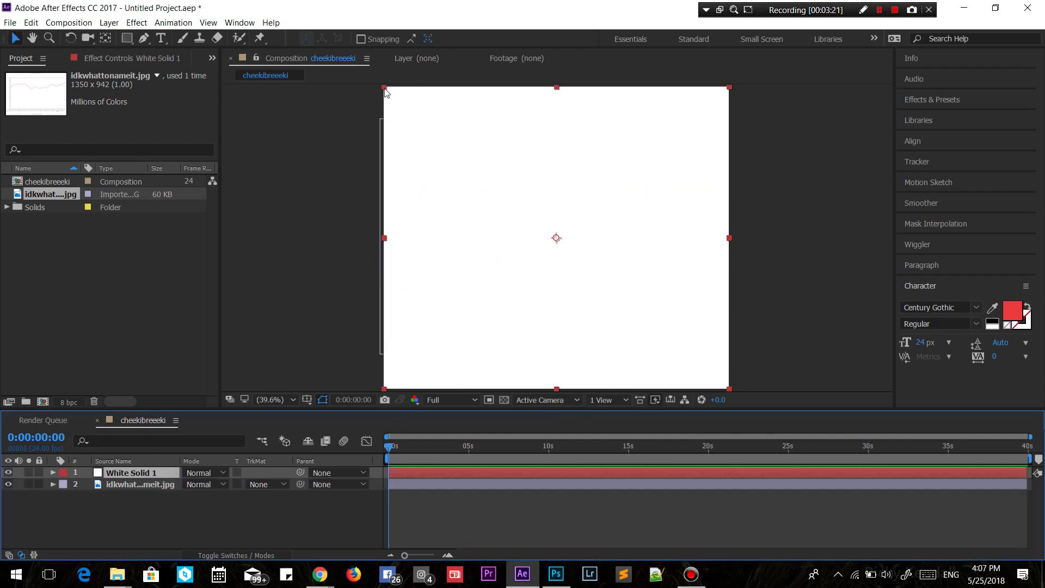
Step: Shrink, widen, heighten and shift White Solid 1 over the red price line, leaving axes and date labels visible
{"action": "left_click_drag", "start_coordinate": [384, 88], "coordinate": [471, 158]}
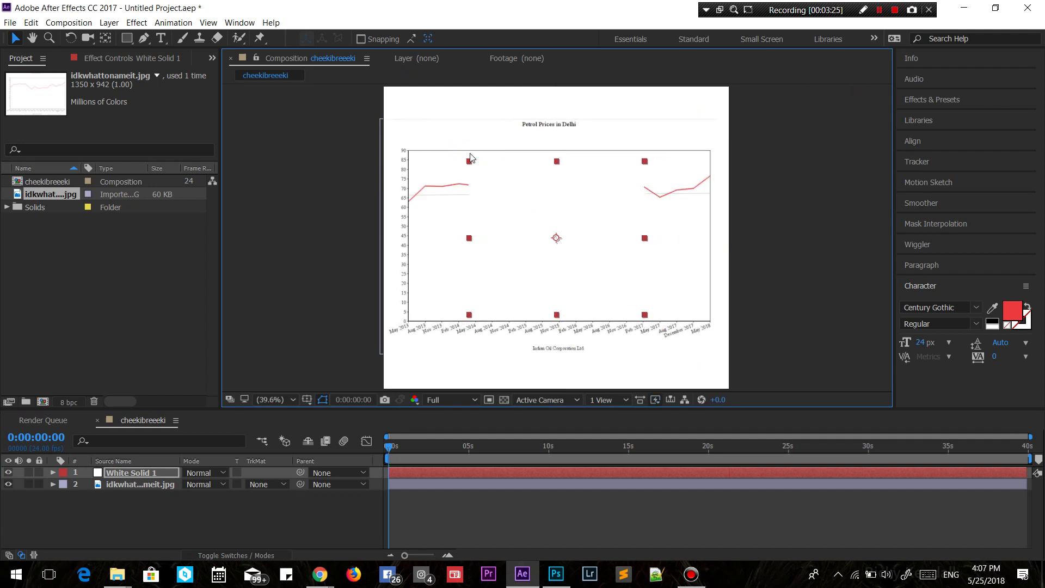
{"action": "left_click_drag", "start_coordinate": [511, 223], "coordinate": [455, 202]}
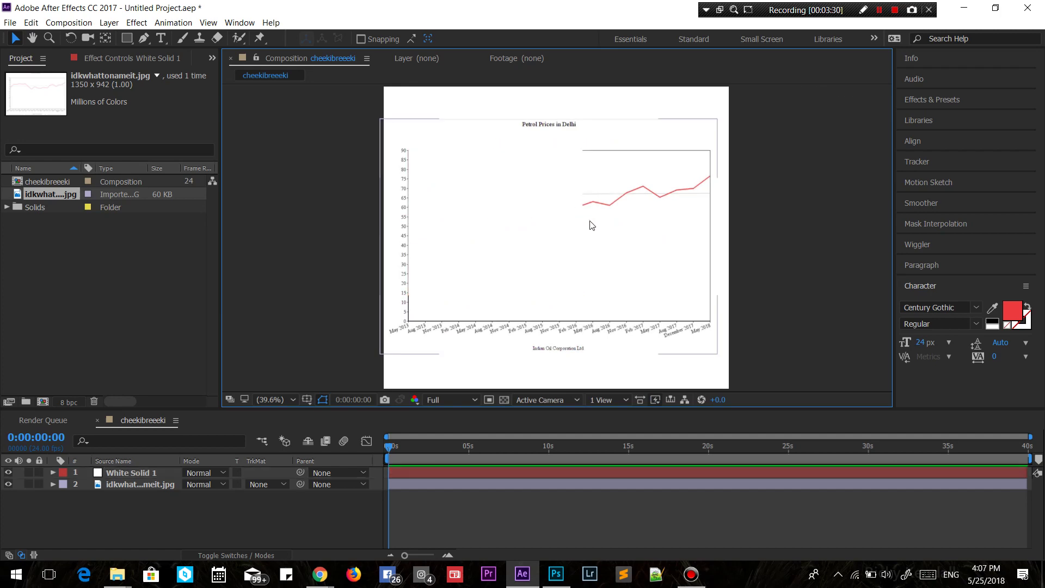
{"action": "left_click_drag", "start_coordinate": [583, 220], "coordinate": [630, 214]}
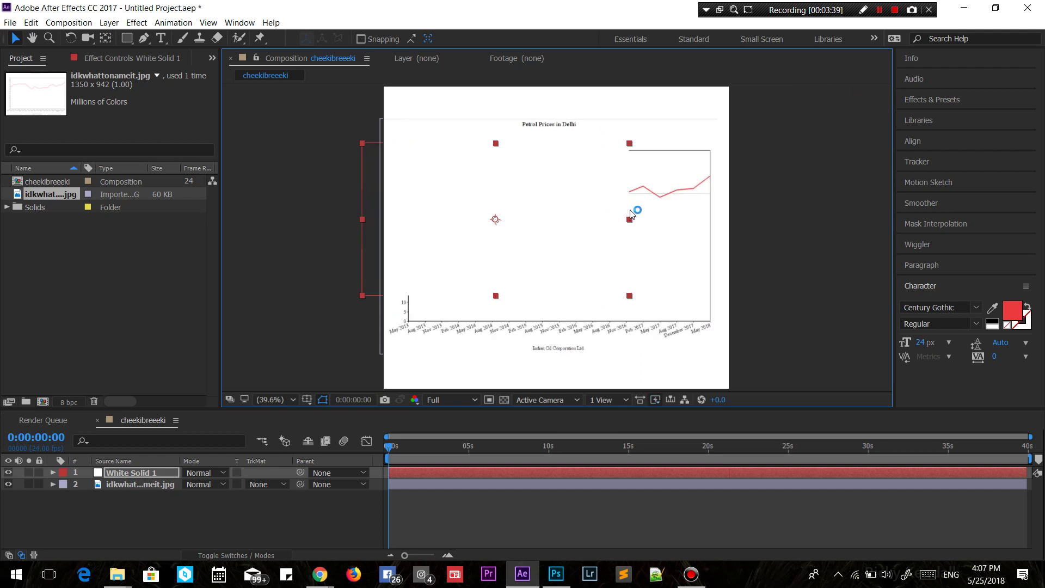
{"action": "left_click_drag", "start_coordinate": [566, 224], "coordinate": [615, 222]}
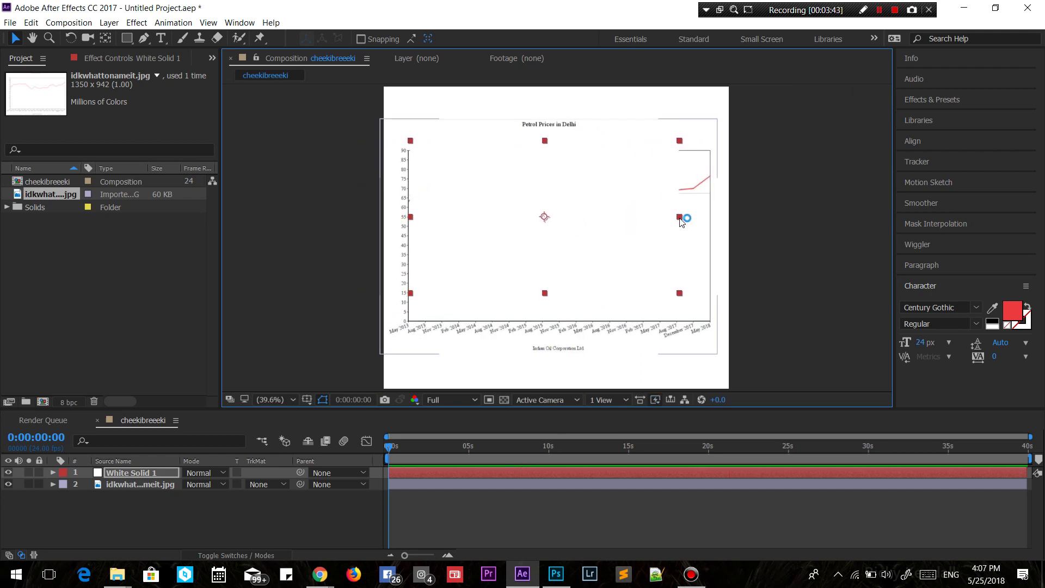
{"action": "left_click_drag", "start_coordinate": [679, 217], "coordinate": [706, 217]}
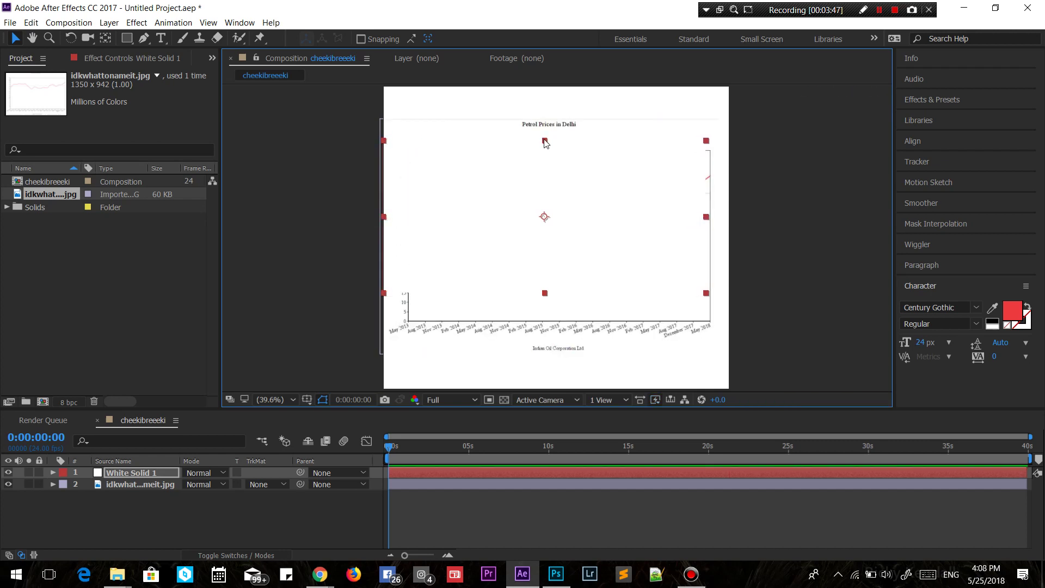
{"action": "left_click_drag", "start_coordinate": [544, 142], "coordinate": [545, 119]}
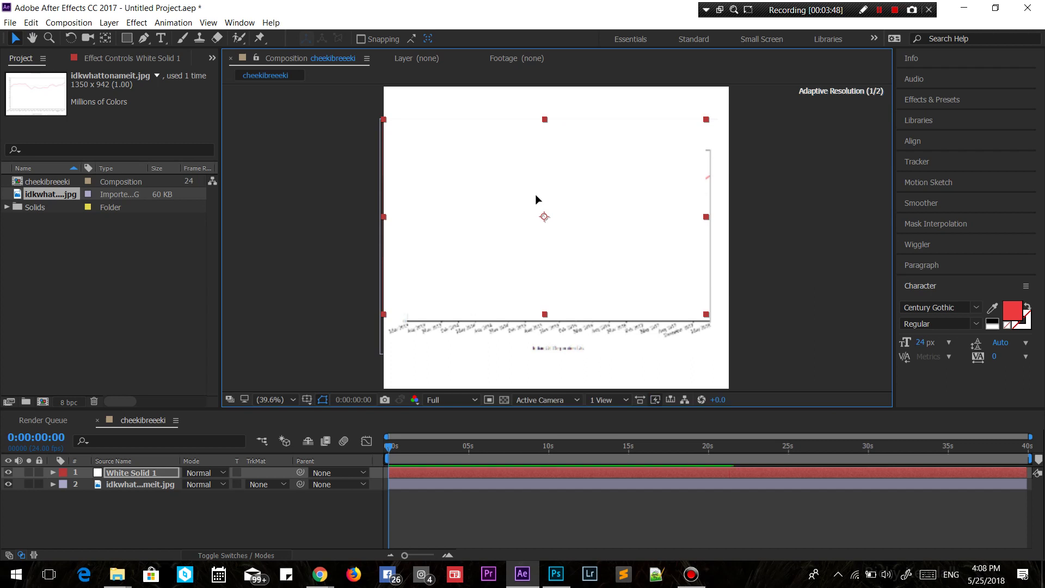
{"action": "left_click_drag", "start_coordinate": [535, 194], "coordinate": [562, 190]}
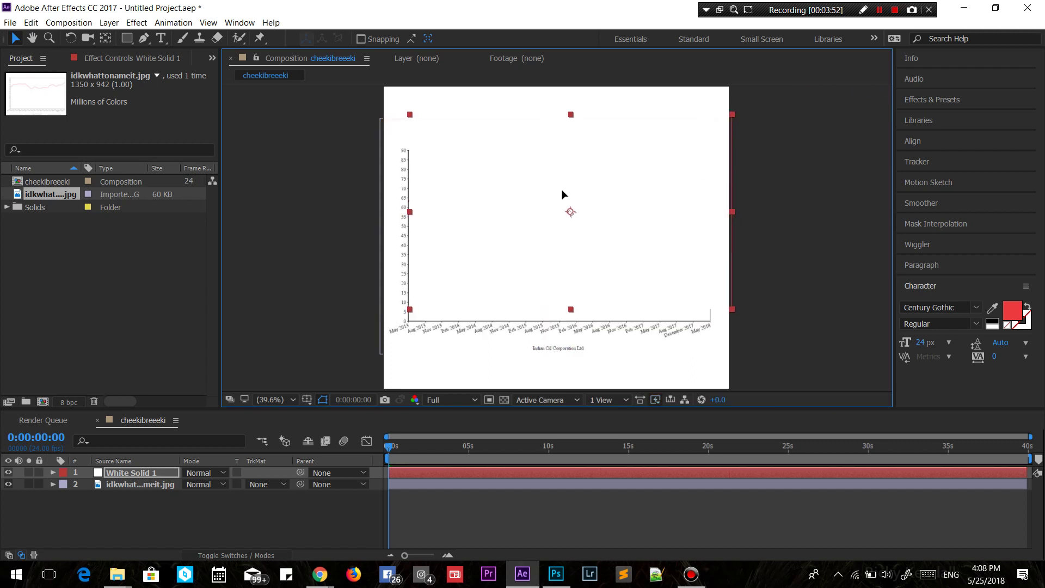
{"action": "left_click_drag", "start_coordinate": [561, 190], "coordinate": [562, 200]}
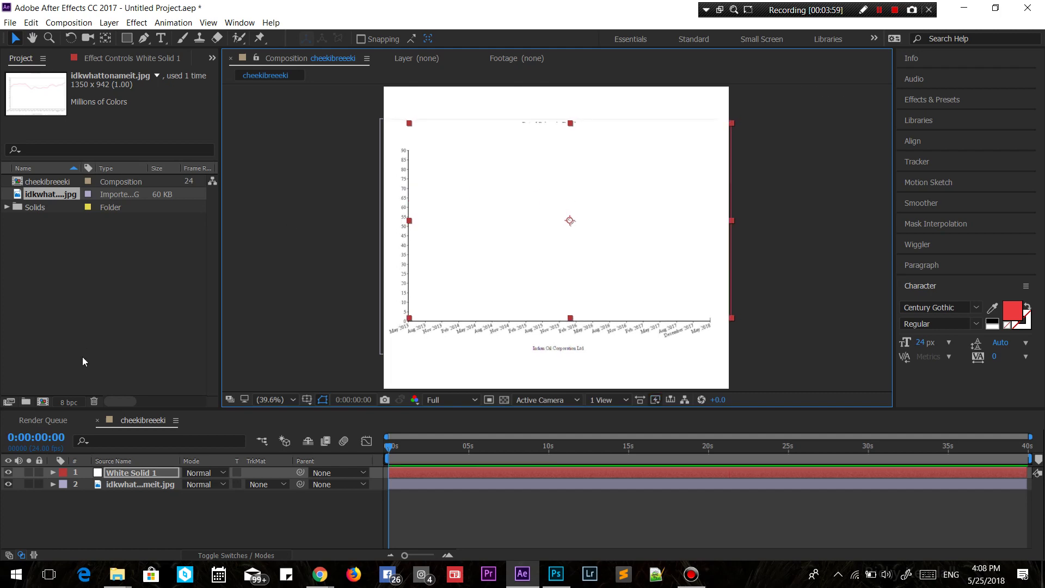
Step: Set a Position keyframe on White Solid 1 at 0 seconds
{"action": "left_click", "coordinate": [54, 472]}
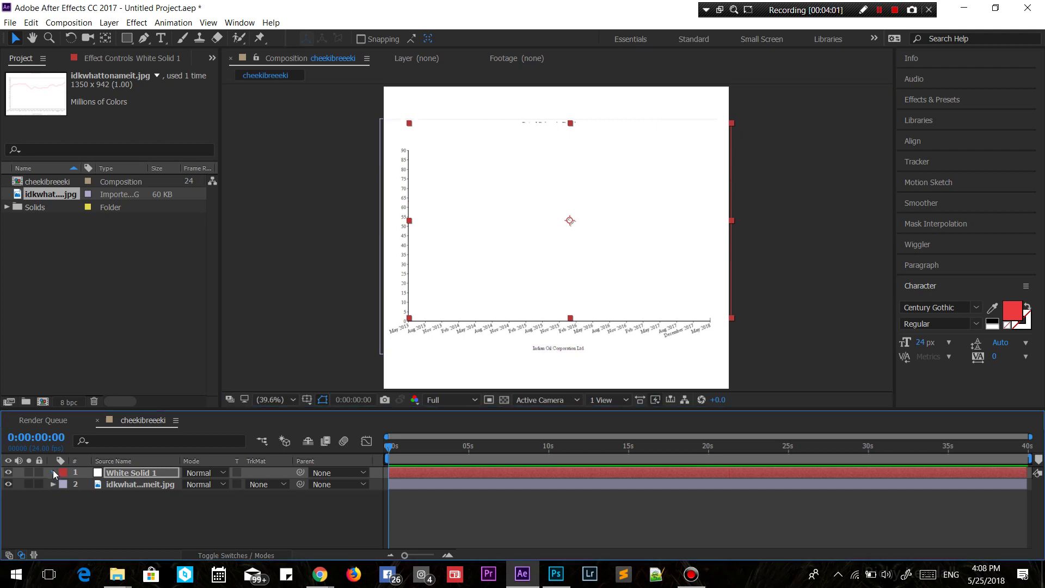
{"action": "left_click", "coordinate": [54, 472]}
{"action": "left_click", "coordinate": [65, 485]}
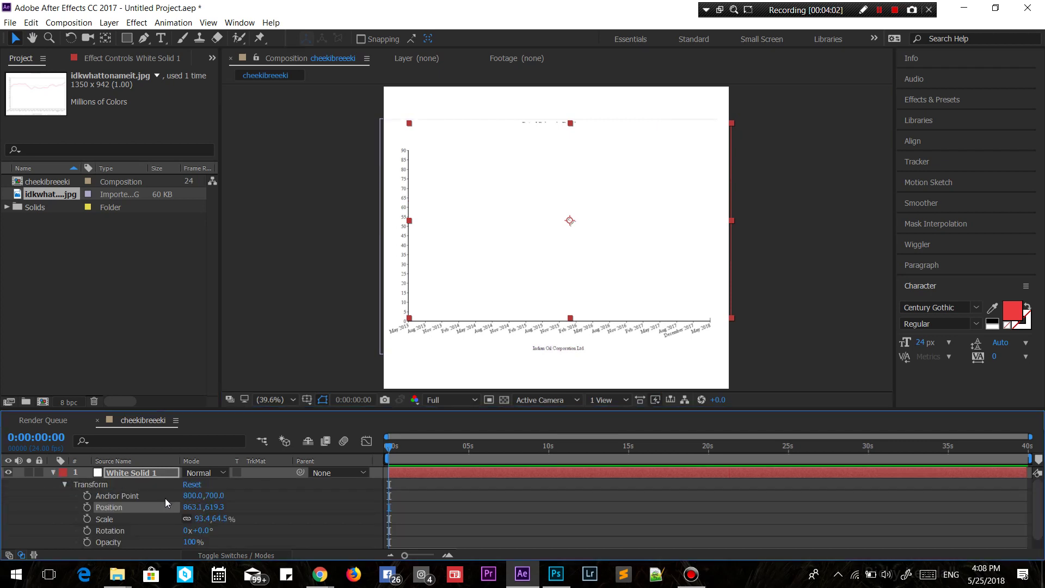
{"action": "left_click", "coordinate": [87, 507]}
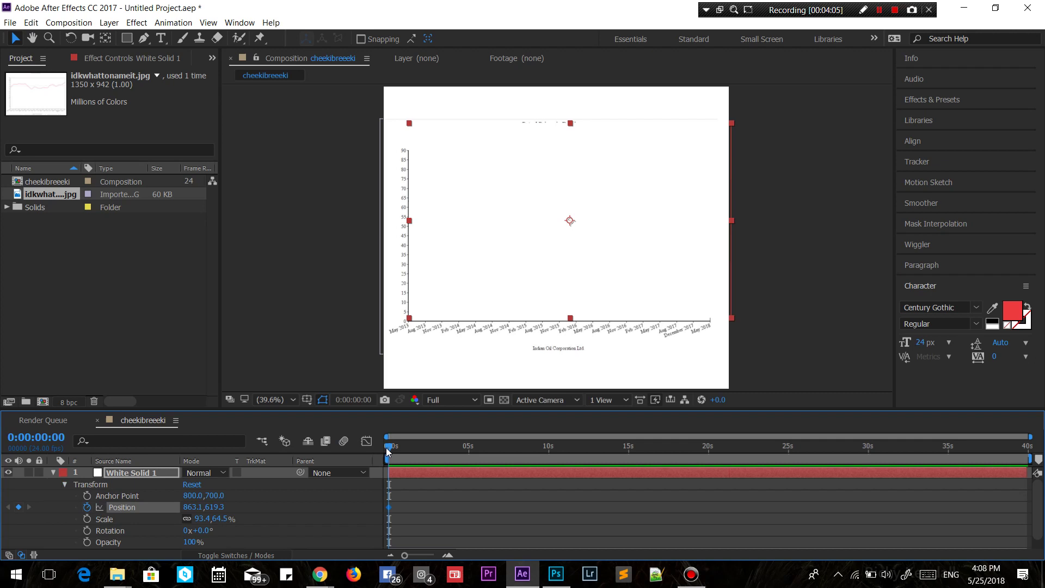
Step: At about 10 seconds, drag the solid off to the right, then return the time to 0
{"action": "left_click_drag", "start_coordinate": [390, 450], "coordinate": [550, 459]}
{"action": "left_click_drag", "start_coordinate": [510, 262], "coordinate": [816, 247]}
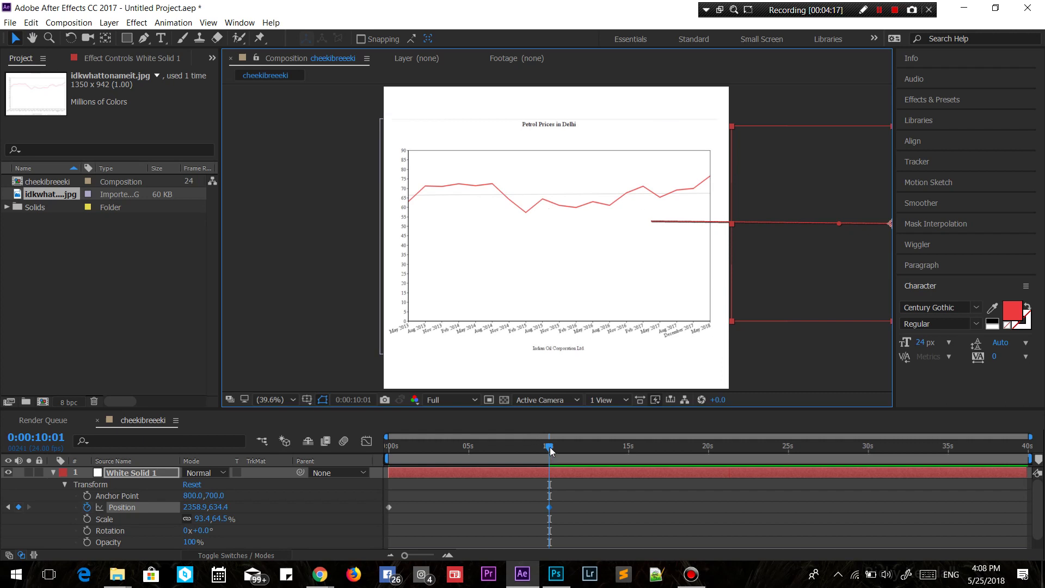
{"action": "left_click_drag", "start_coordinate": [549, 447], "coordinate": [364, 435]}
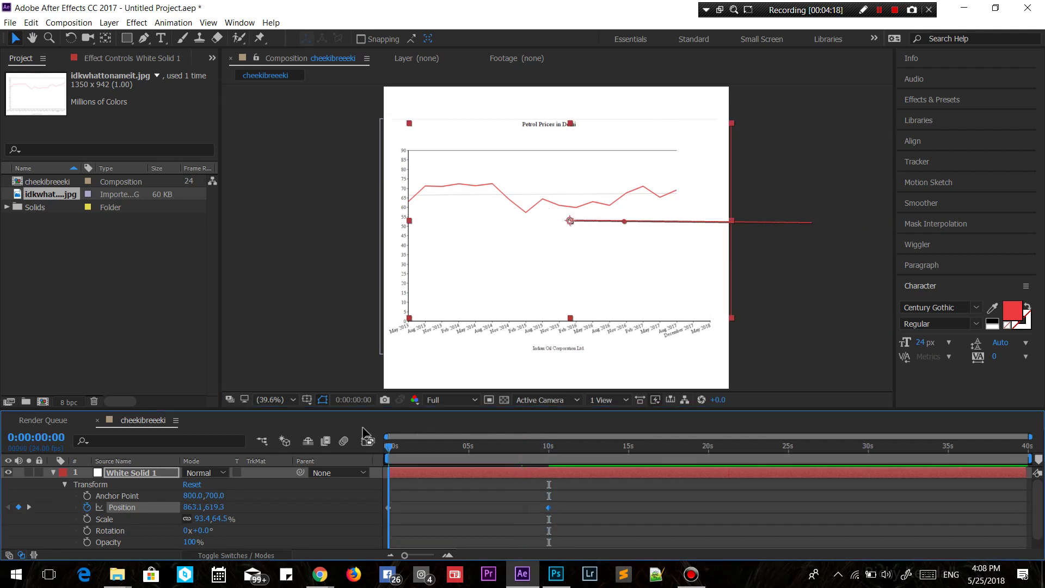
{"action": "left_click", "coordinate": [53, 472]}
{"action": "left_click", "coordinate": [288, 254]}
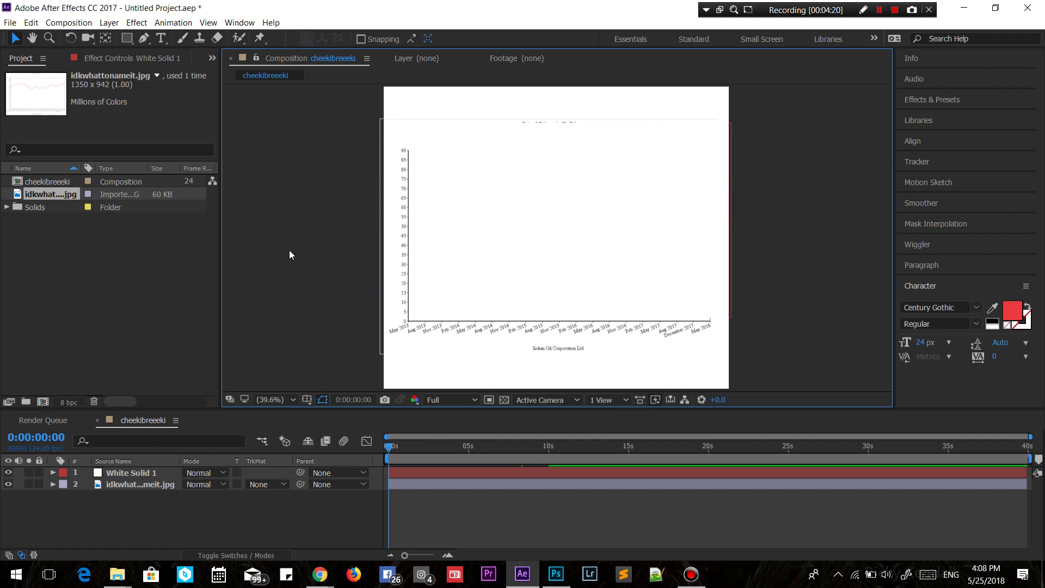
Step: Play the RAM preview from the start and watch the red price line draw across the chart
{"action": "key", "text": "space"}
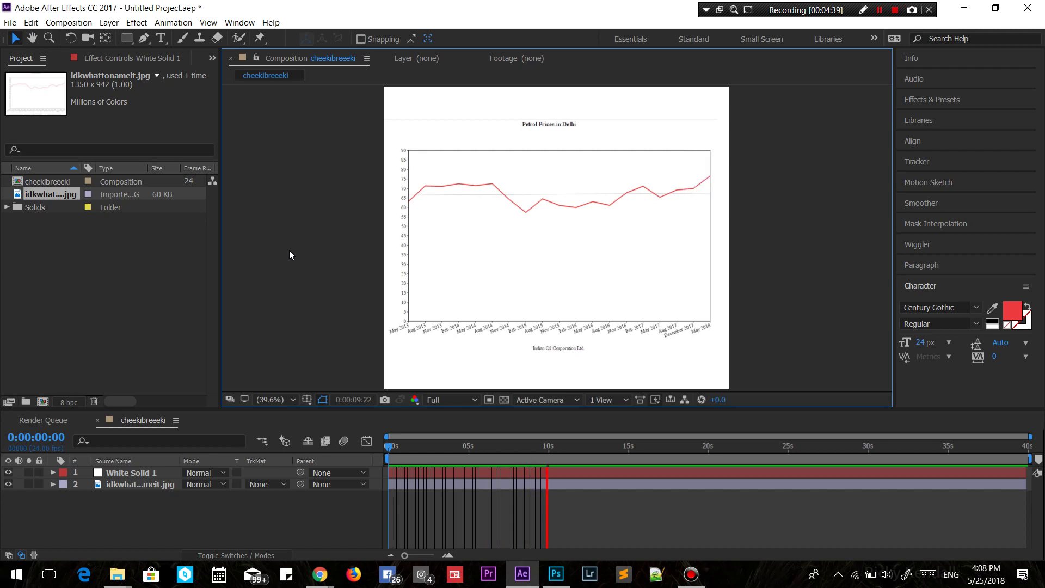
{"action": "key", "text": "space"}
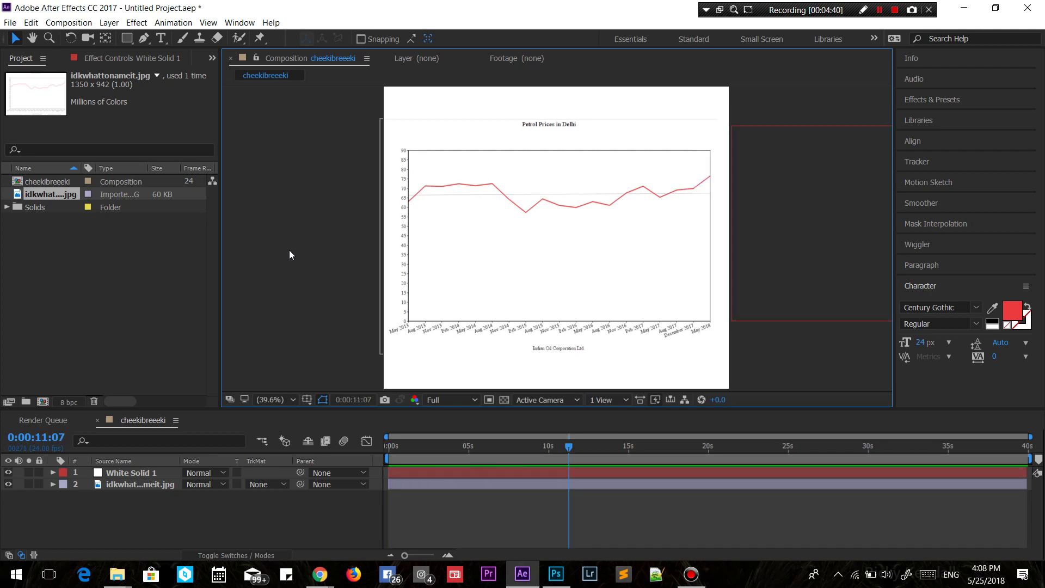
{"action": "key", "text": "space"}
{"action": "key", "text": "space"}
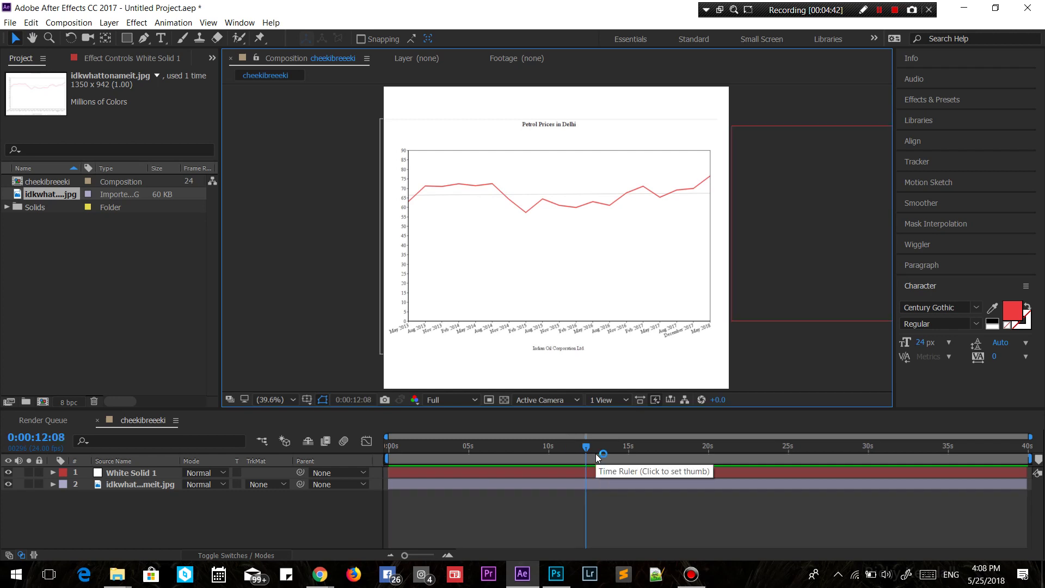
{"action": "left_click", "coordinate": [398, 429]}
{"action": "key", "text": "Home"}
{"action": "key", "text": "space"}
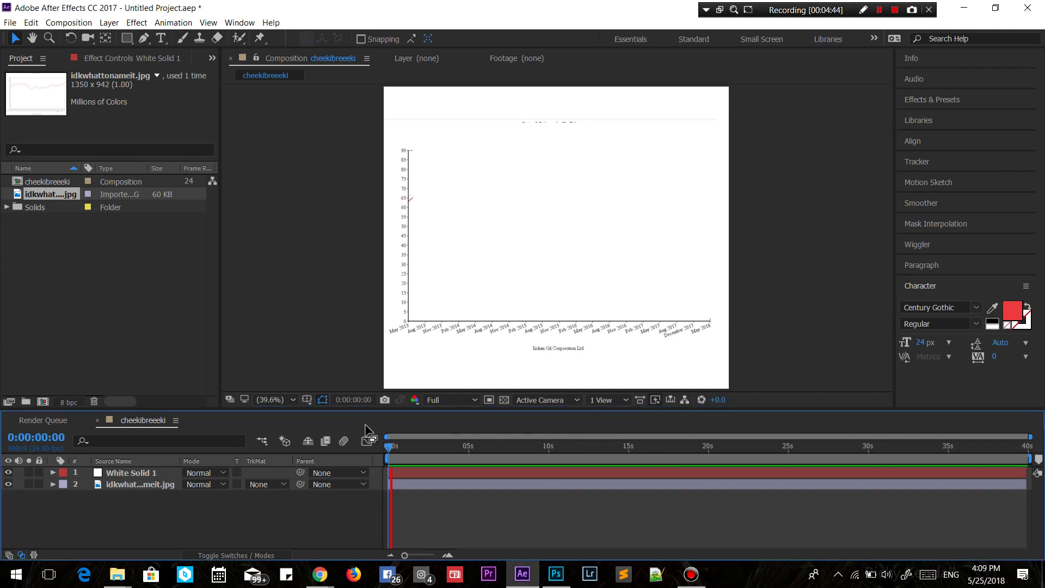